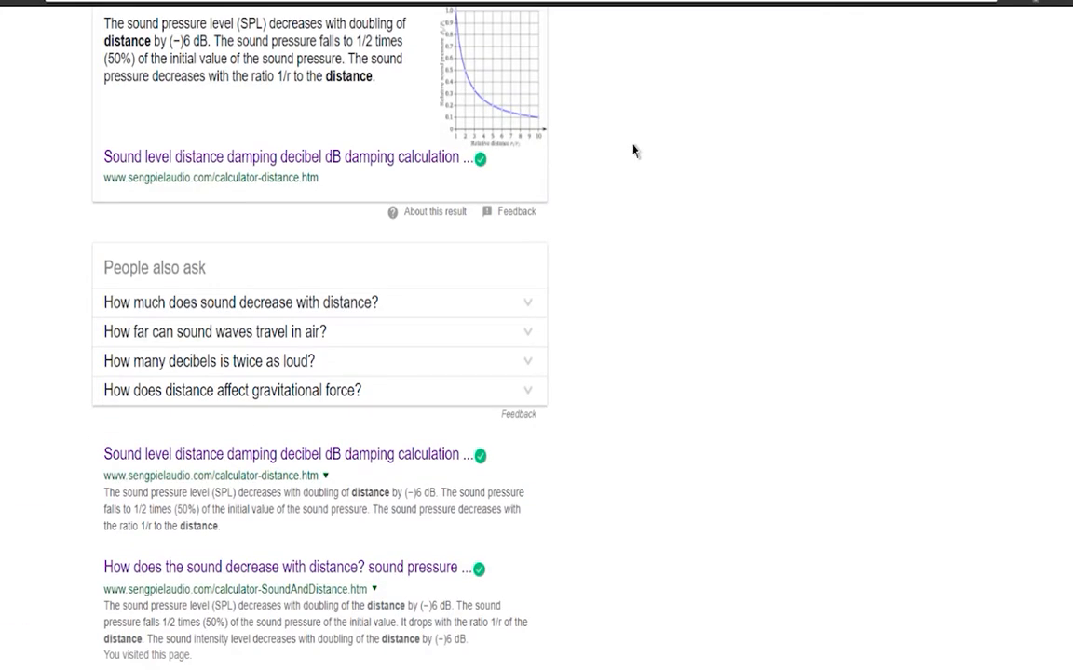
# Read through the sengpielaudio page on sound level damping with distance, then return to the search results.
pyautogui.click(406, 158)
pyautogui.scroll(-2, 715, 260)
pyautogui.scroll(-15, 715, 260)
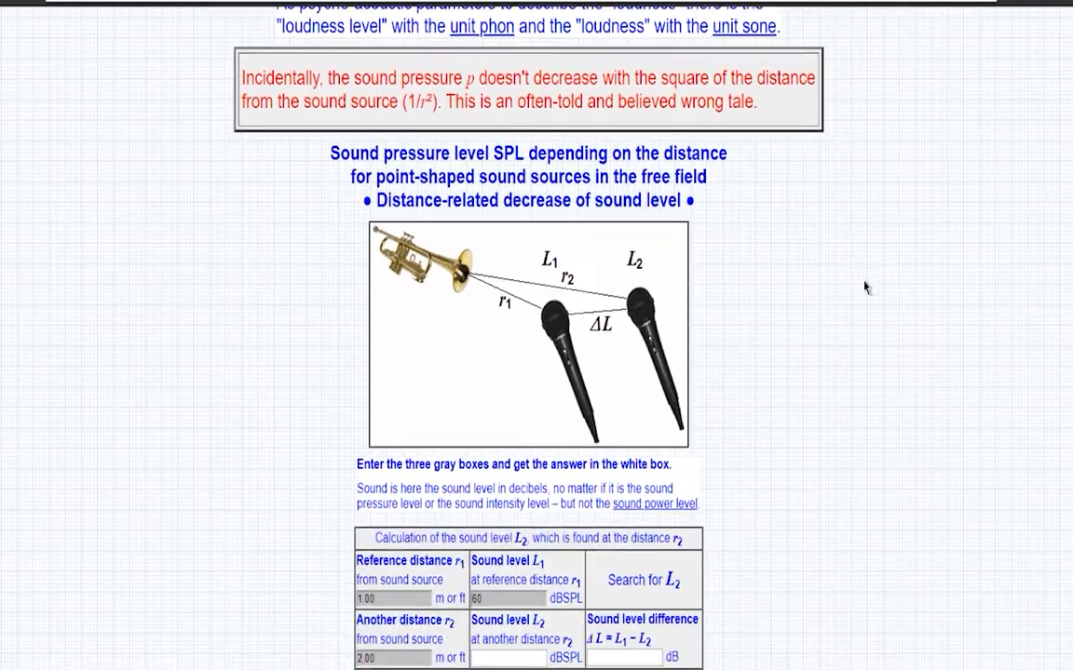
pyautogui.scroll(-15, 869, 294)
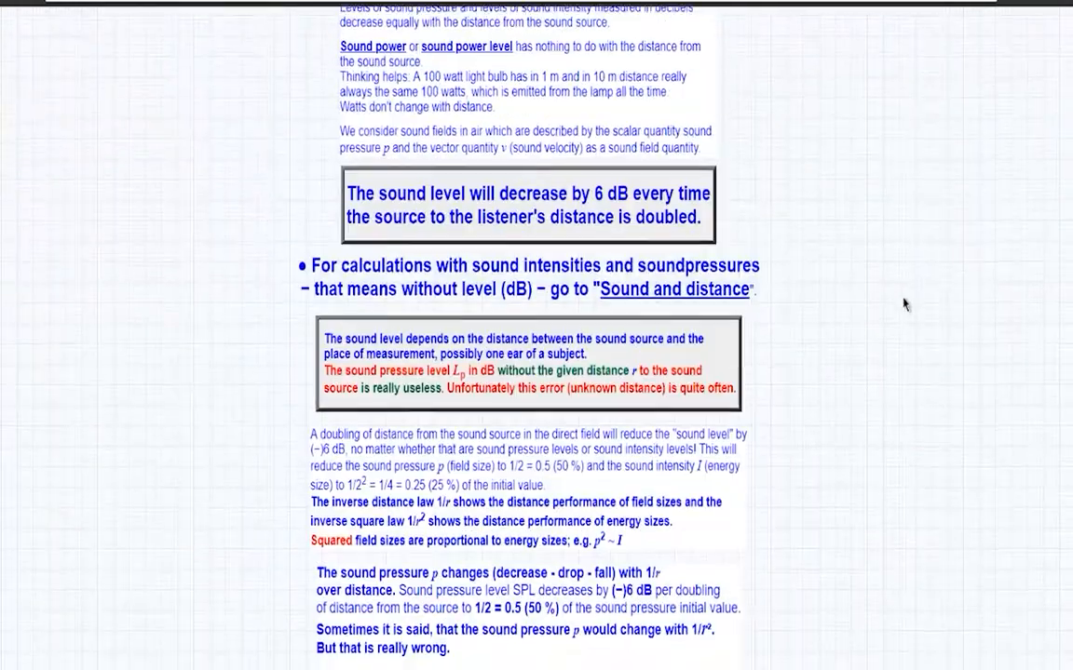
pyautogui.scroll(-6, 908, 305)
pyautogui.hotkey('alt', 'Left')
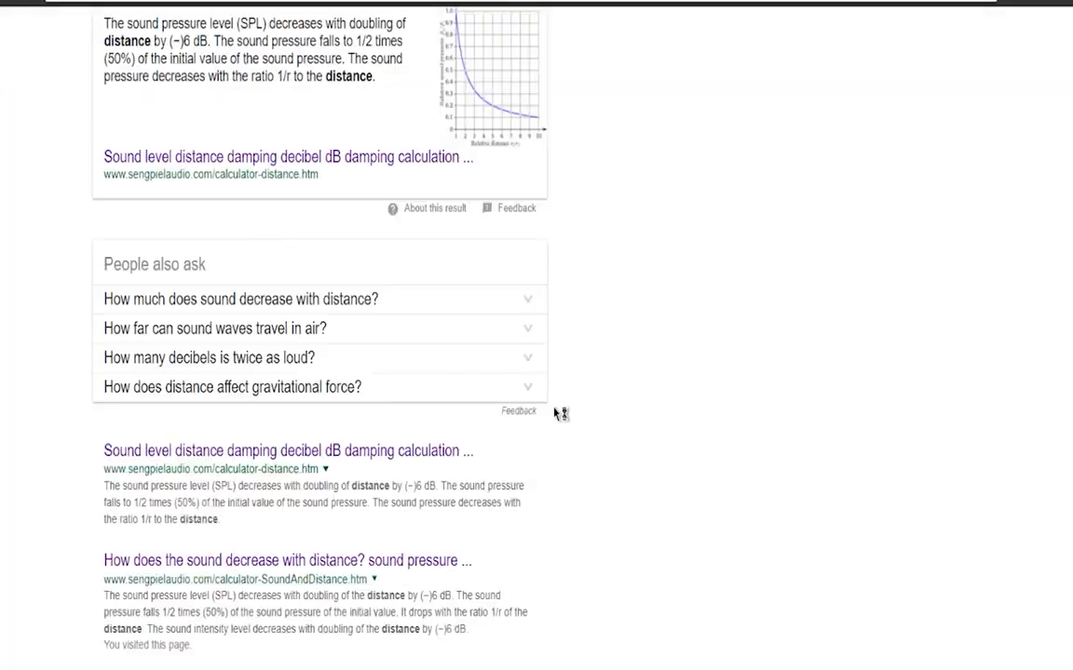
# Open the Quora answer on volume versus distance, highlight the sentence about 6 dB per doubled distance, and return to the results.
pyautogui.scroll(-2, 298, 472)
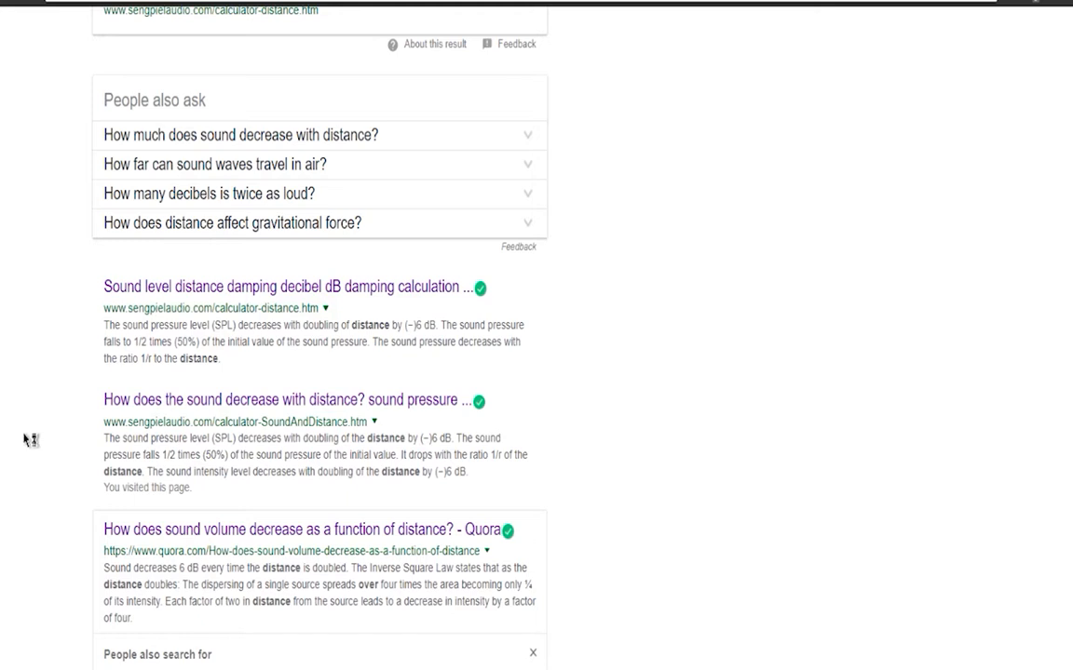
pyautogui.click(230, 538)
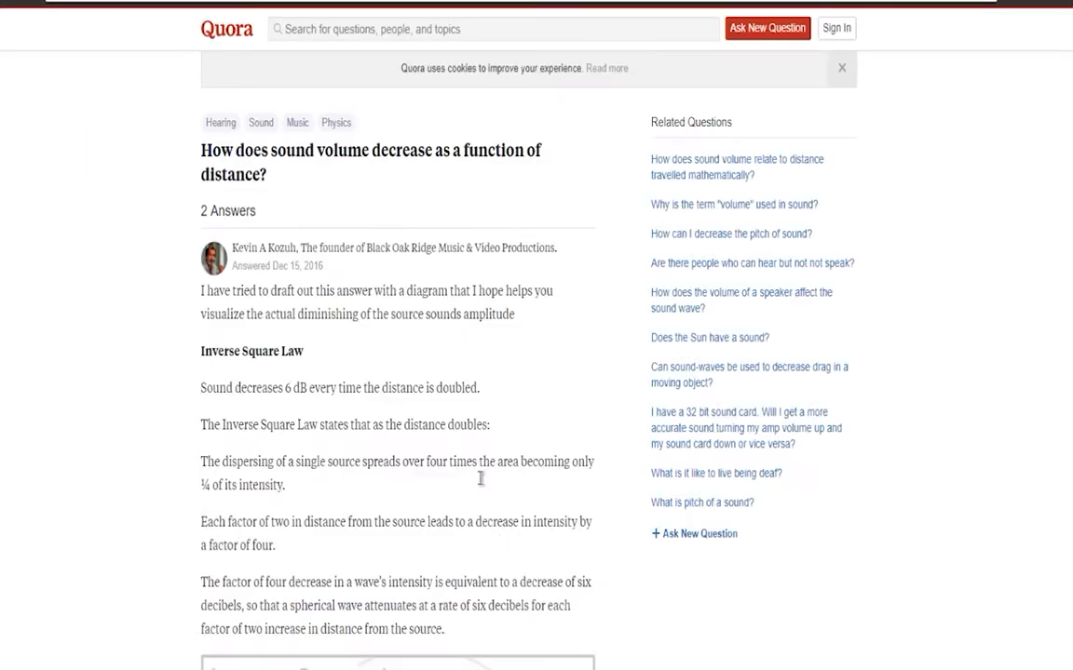
pyautogui.moveTo(203, 388); pyautogui.dragTo(504, 405)
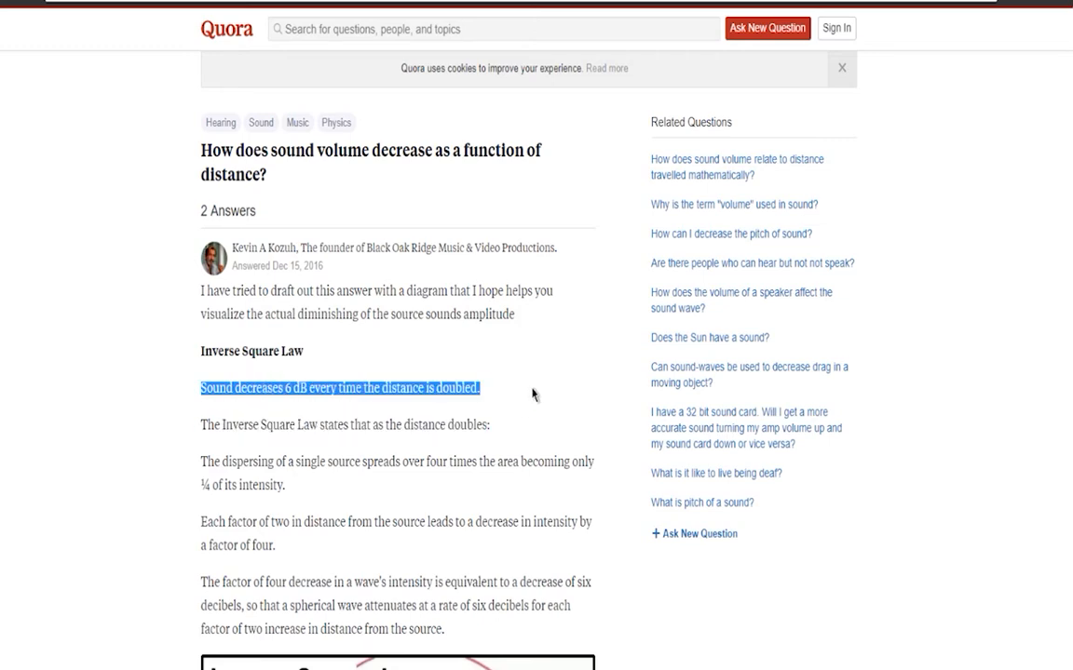
pyautogui.hotkey('alt', 'Left')
pyautogui.scroll(-4, 457, 447)
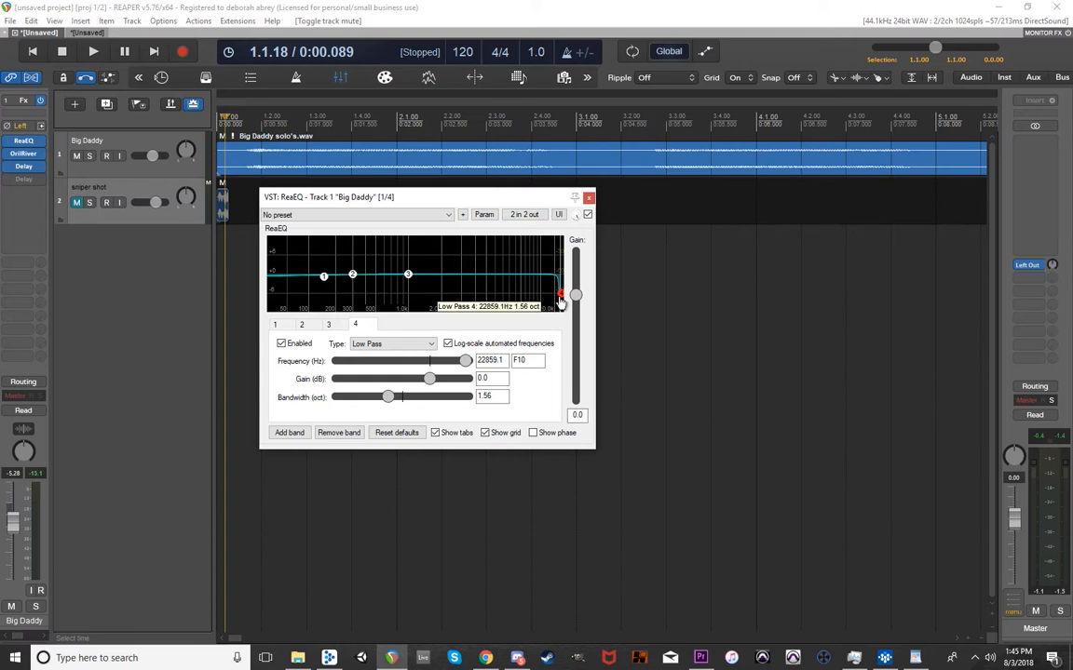
# In REAPER, raise the Big Daddy track's ReaEQ low-pass frequency to 24000 Hz and play the audio briefly.
pyautogui.moveTo(559, 296); pyautogui.dragTo(557, 401)
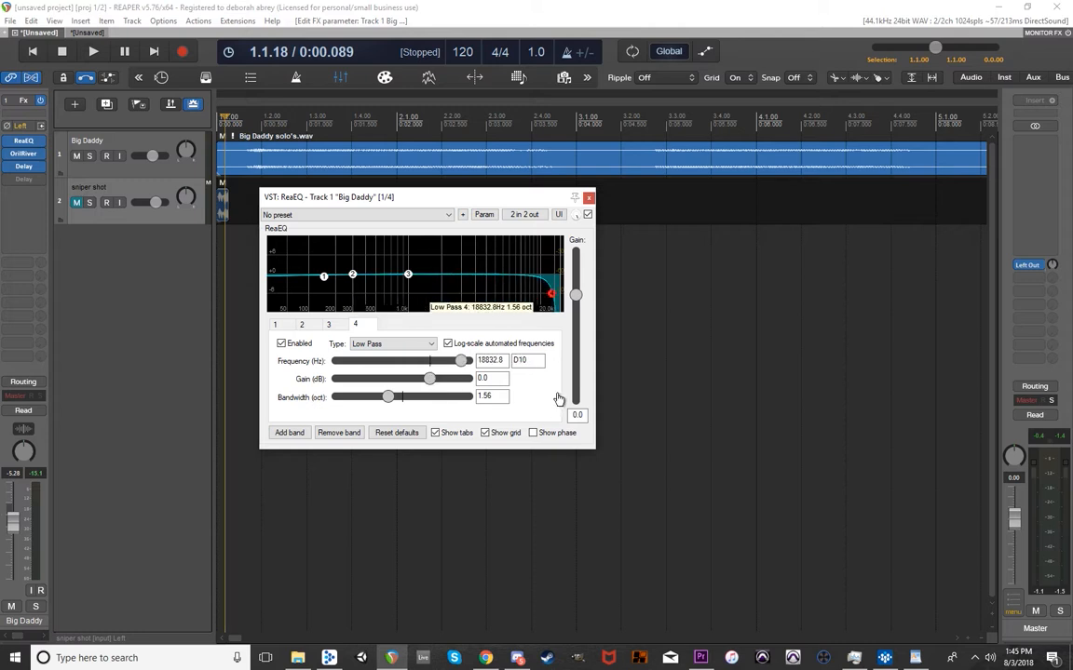
pyautogui.press('space')
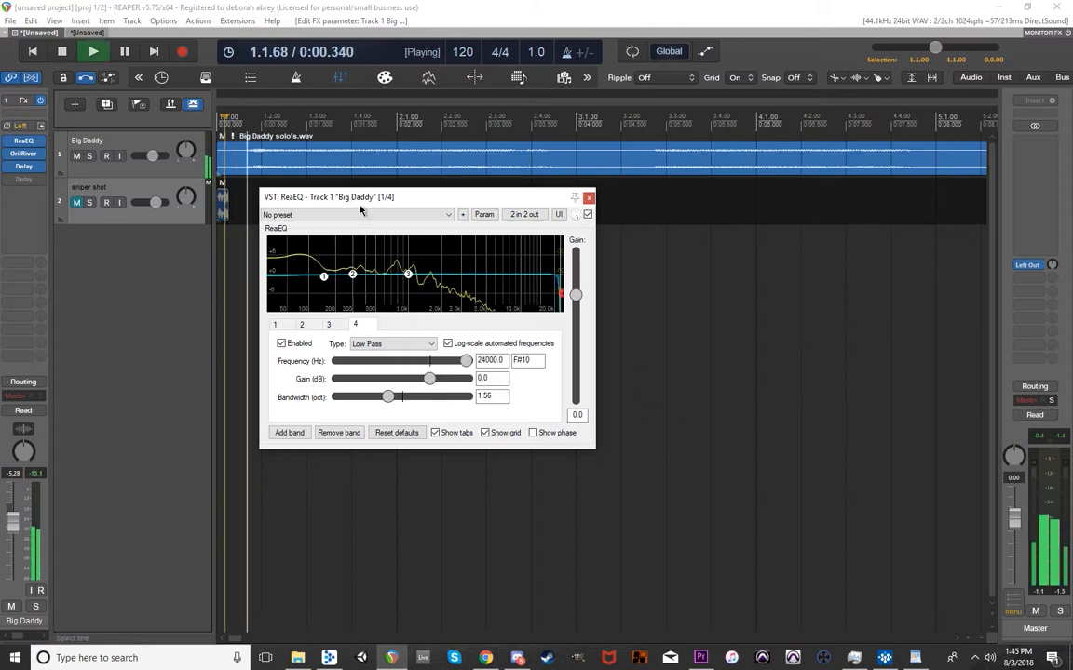
pyautogui.press('space')
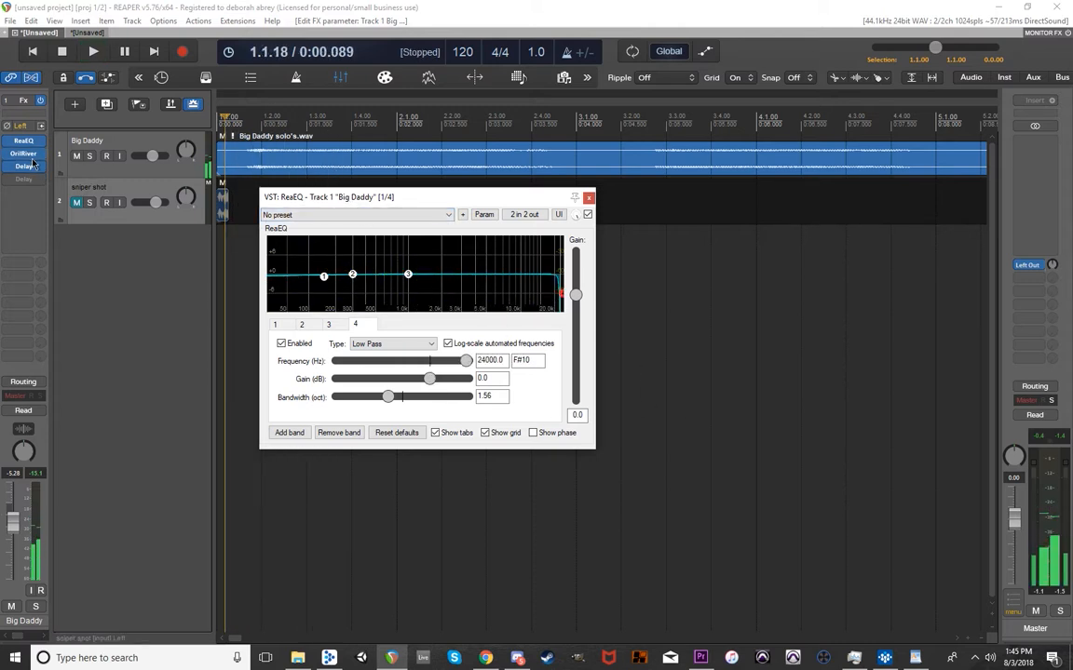
# Bypass the active Delay and OrilRiver effects on the Big Daddy track and play the track with only ReaEQ.
pyautogui.keyDown('shift'); pyautogui.click(30, 167); pyautogui.keyUp('shift')
pyautogui.keyDown('shift'); pyautogui.click(31, 155); pyautogui.keyUp('shift')
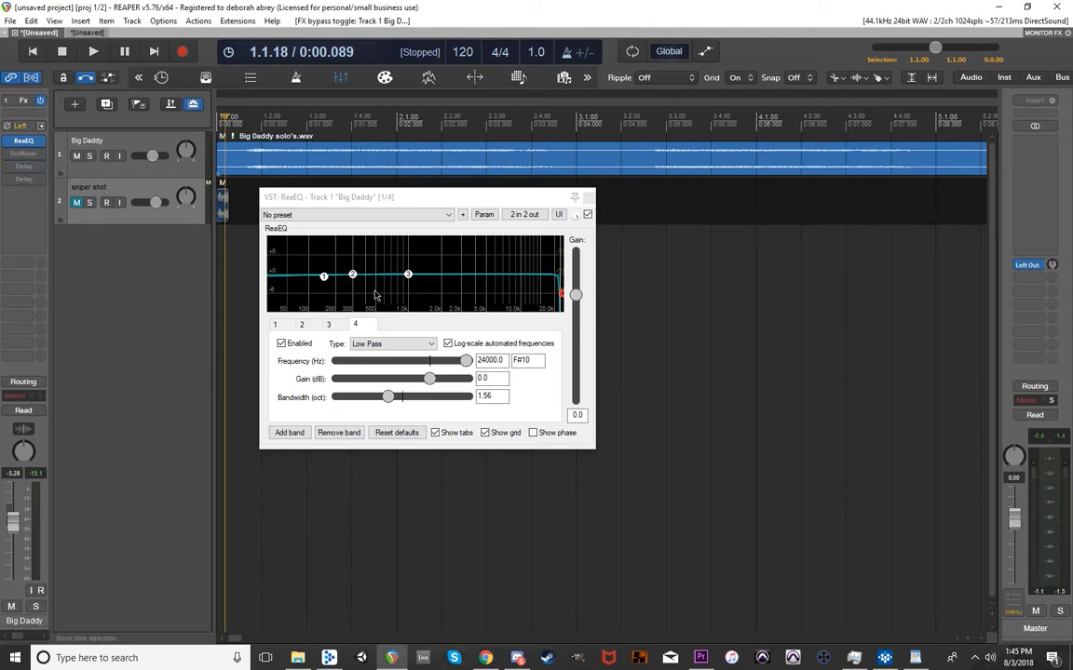
pyautogui.press('space')
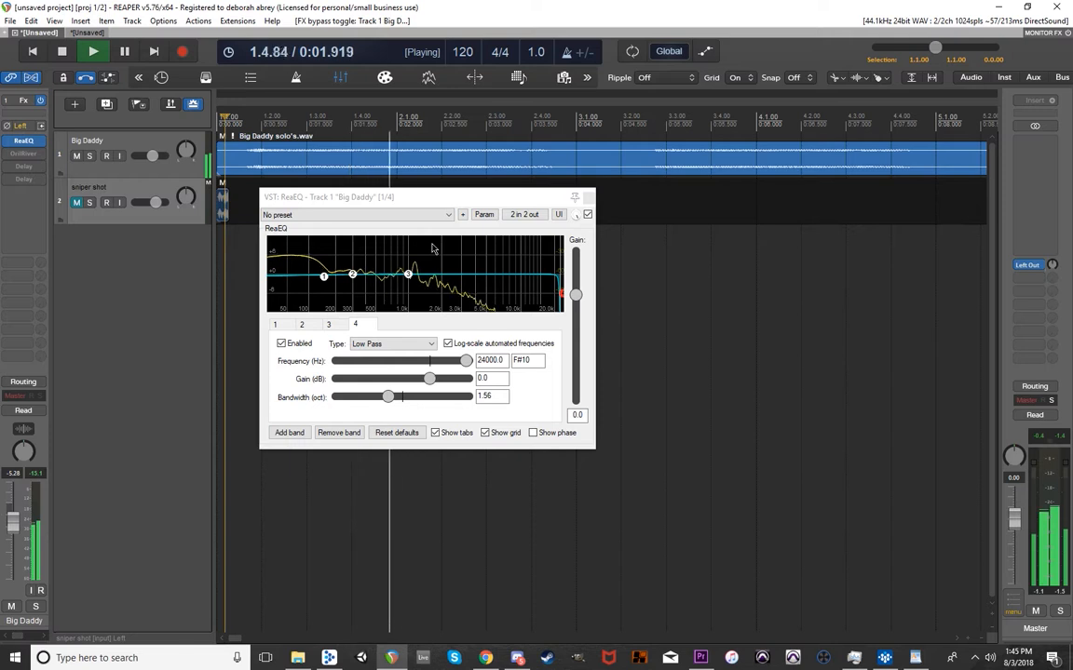
pyautogui.press('space')
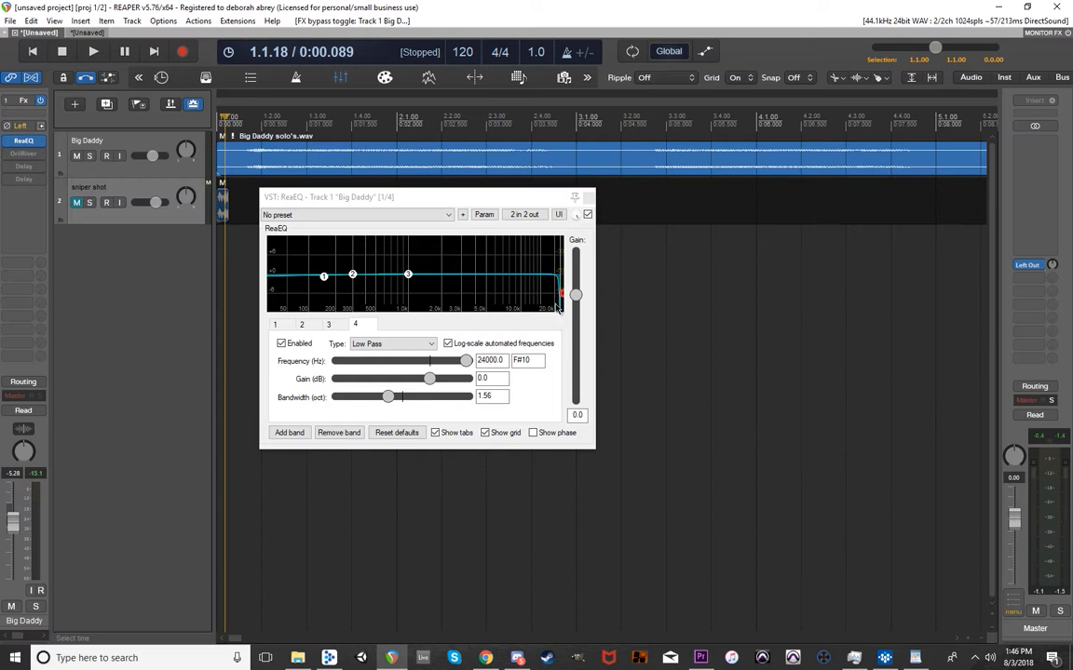
# Play the Big Daddy track while lowering the ReaEQ low-pass frequency to about 495 Hz, then stop playback.
pyautogui.press('space')
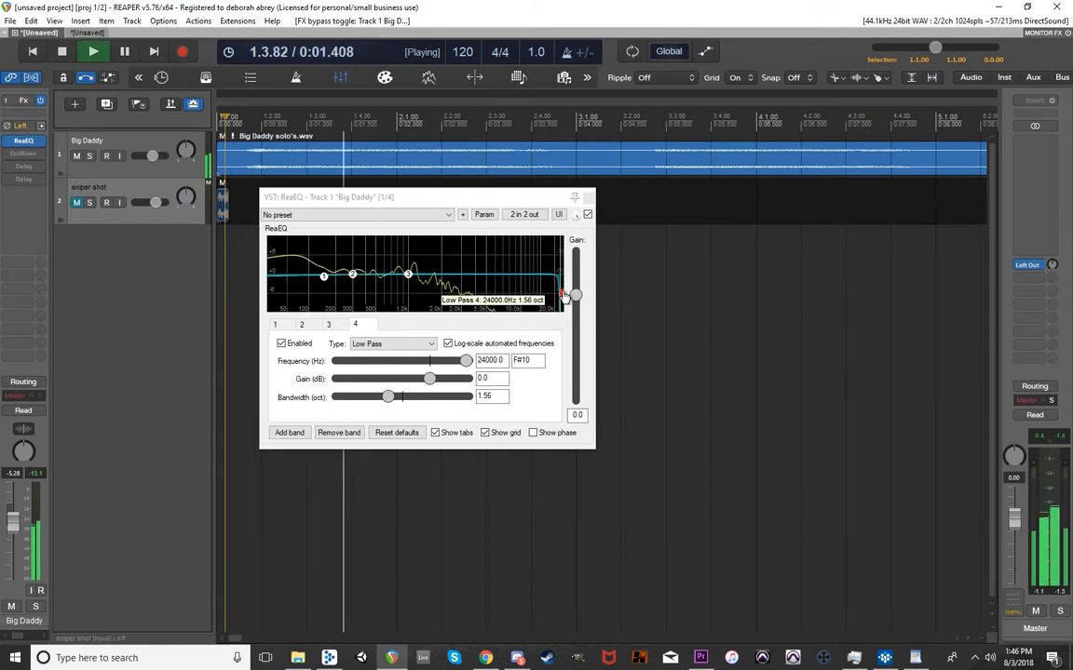
pyautogui.moveTo(561, 294); pyautogui.dragTo(413, 354)
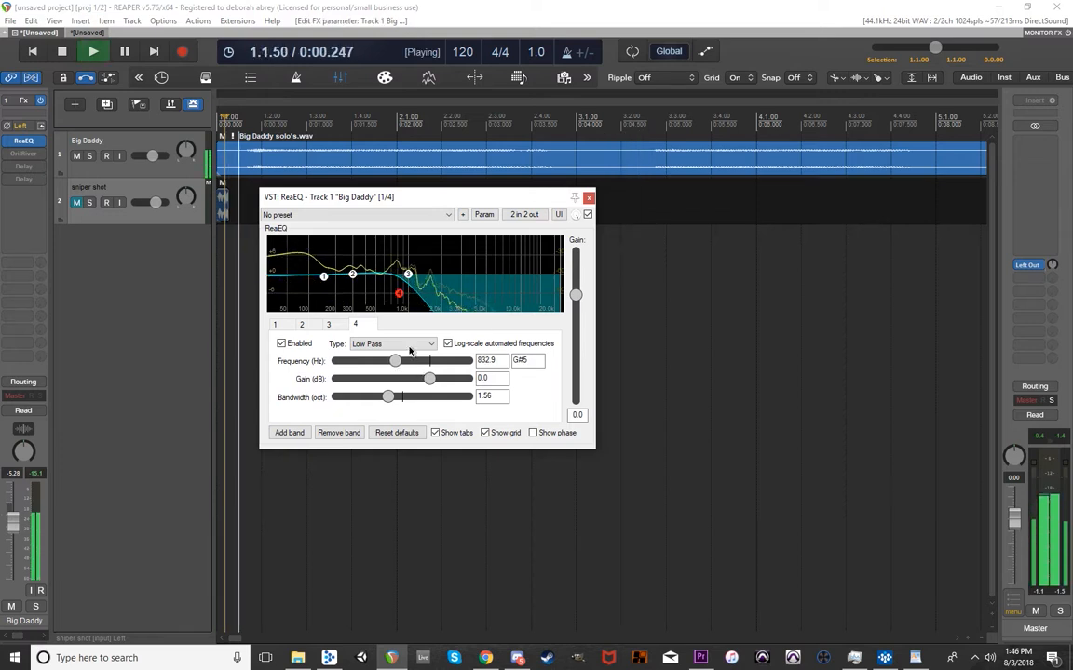
pyautogui.moveTo(399, 295); pyautogui.dragTo(375, 299)
pyautogui.press('space')
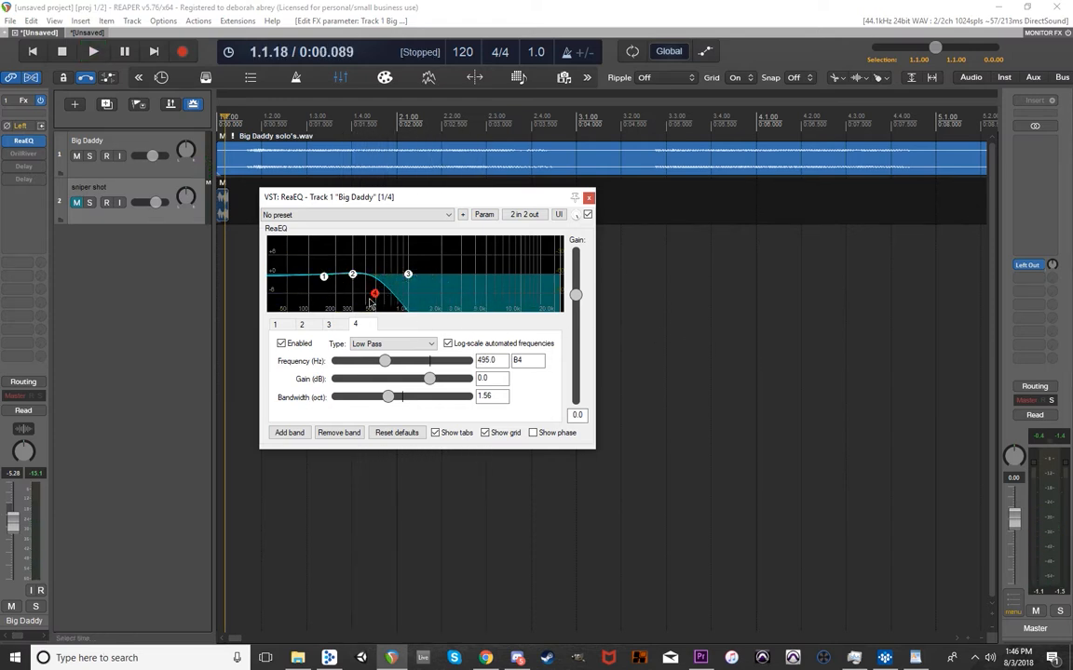
# Raise the low-pass frequency back to about 23100 Hz and play the track for comparison.
pyautogui.moveTo(372, 298); pyautogui.dragTo(899, 357)
pyautogui.press('space')
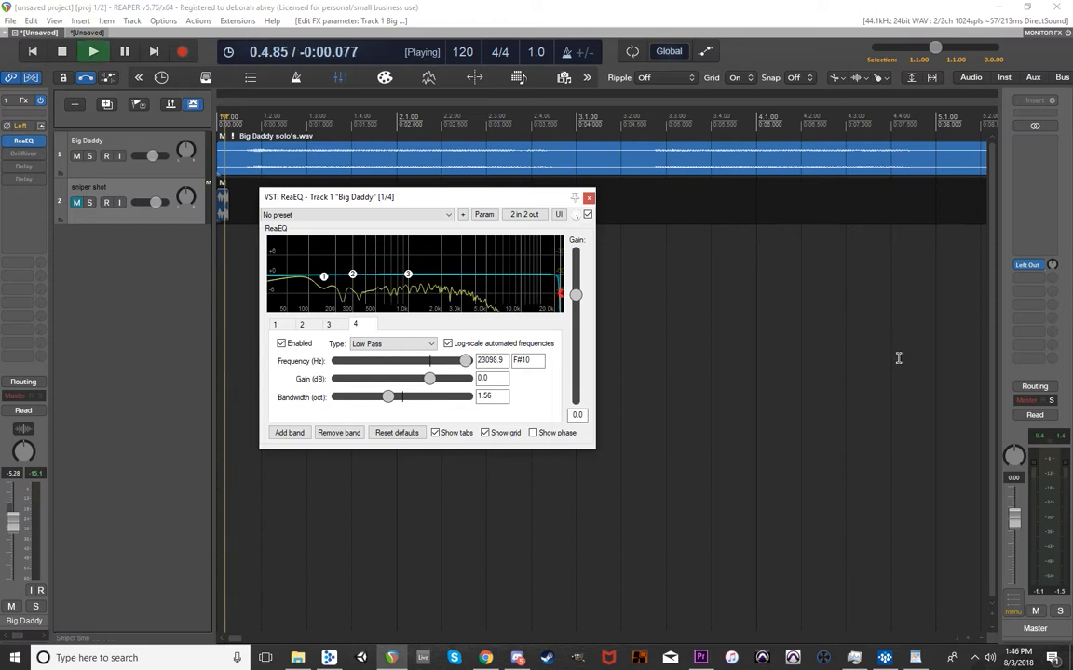
pyautogui.press('space')
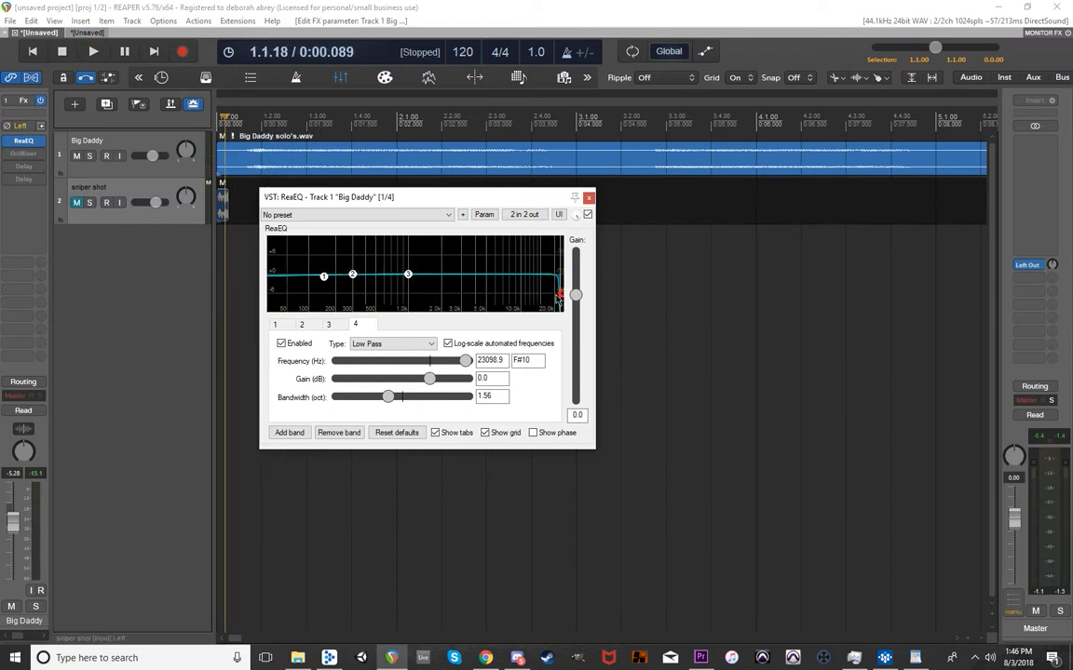
# Lower the low-pass frequency to about 454 Hz, move the ReaEQ window clear of the tracks, and select the Big Daddy track.
pyautogui.moveTo(557, 298); pyautogui.dragTo(370, 386)
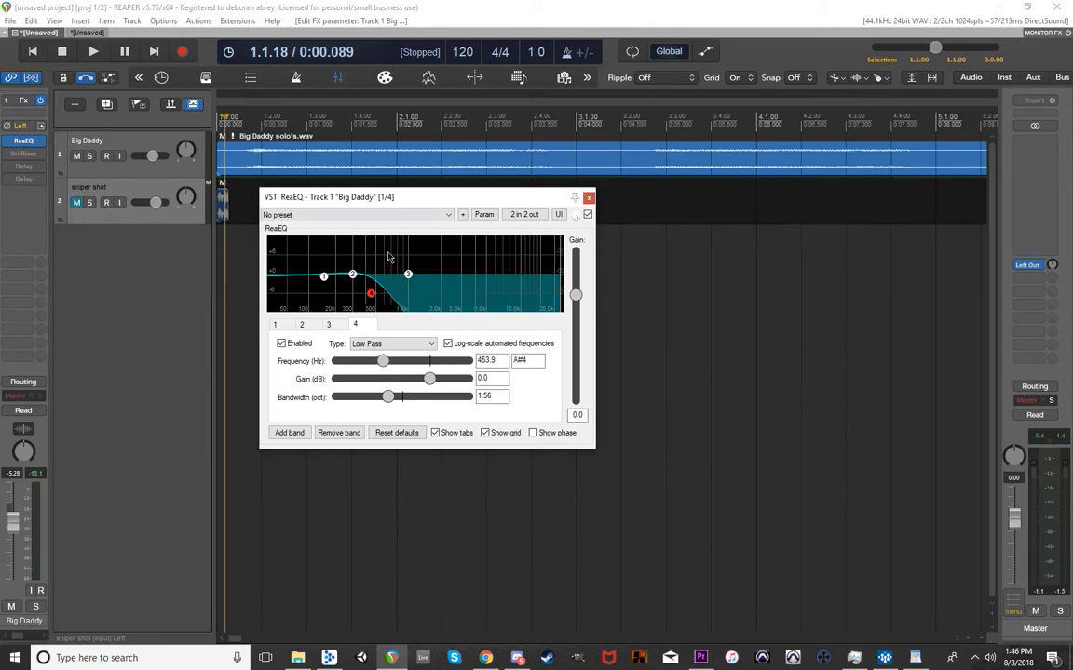
pyautogui.moveTo(415, 198); pyautogui.dragTo(568, 266)
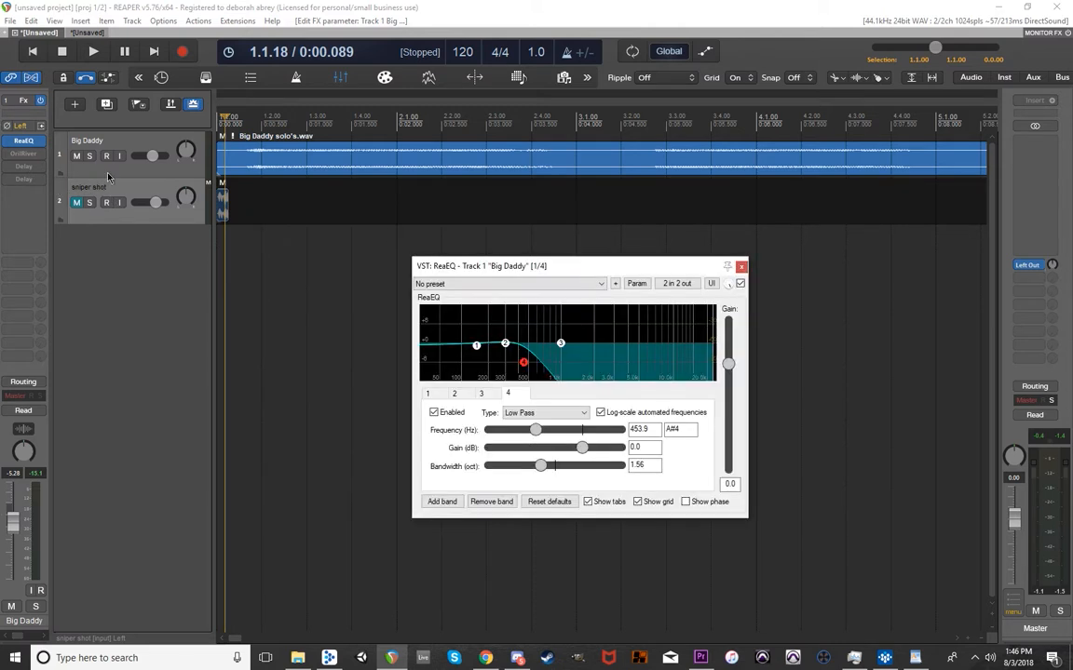
pyautogui.click(108, 175)
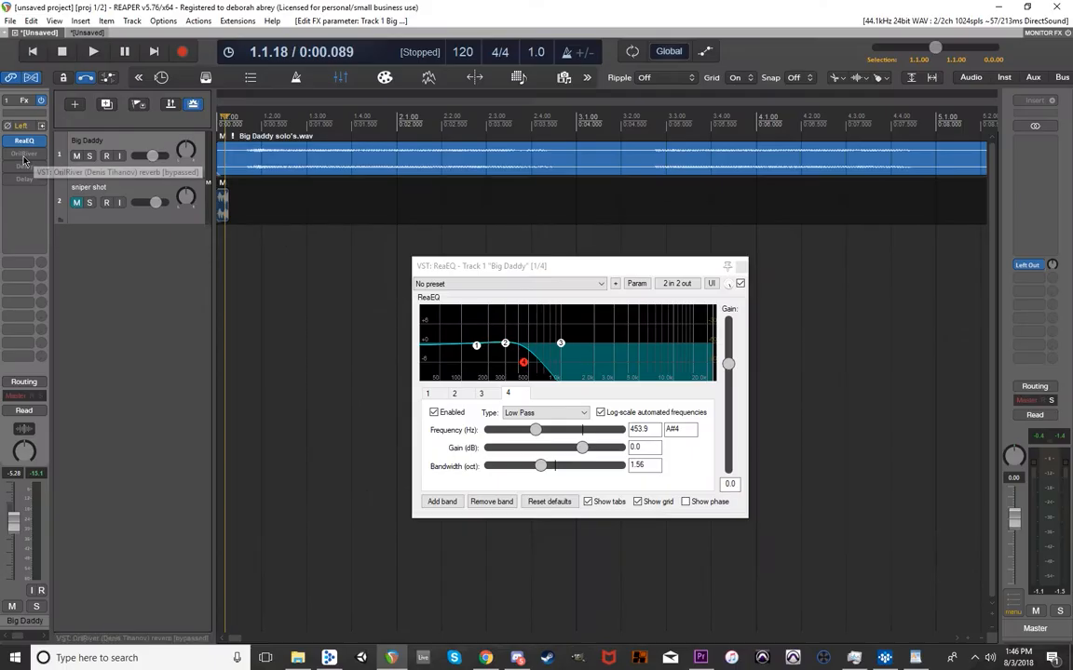
# Enable and open the OrilRiver reverb, set dry to 0.00 dB and wet to minus infinity, and start playback.
pyautogui.click(24, 154)
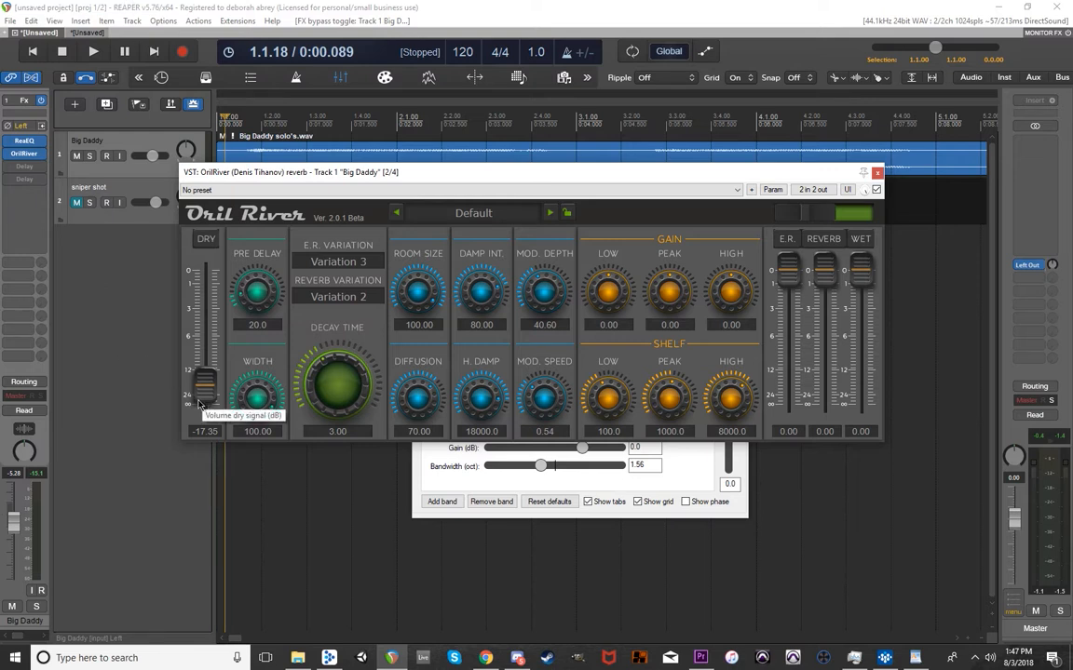
pyautogui.moveTo(198, 398); pyautogui.dragTo(203, 270)
pyautogui.moveTo(861, 271); pyautogui.dragTo(861, 402)
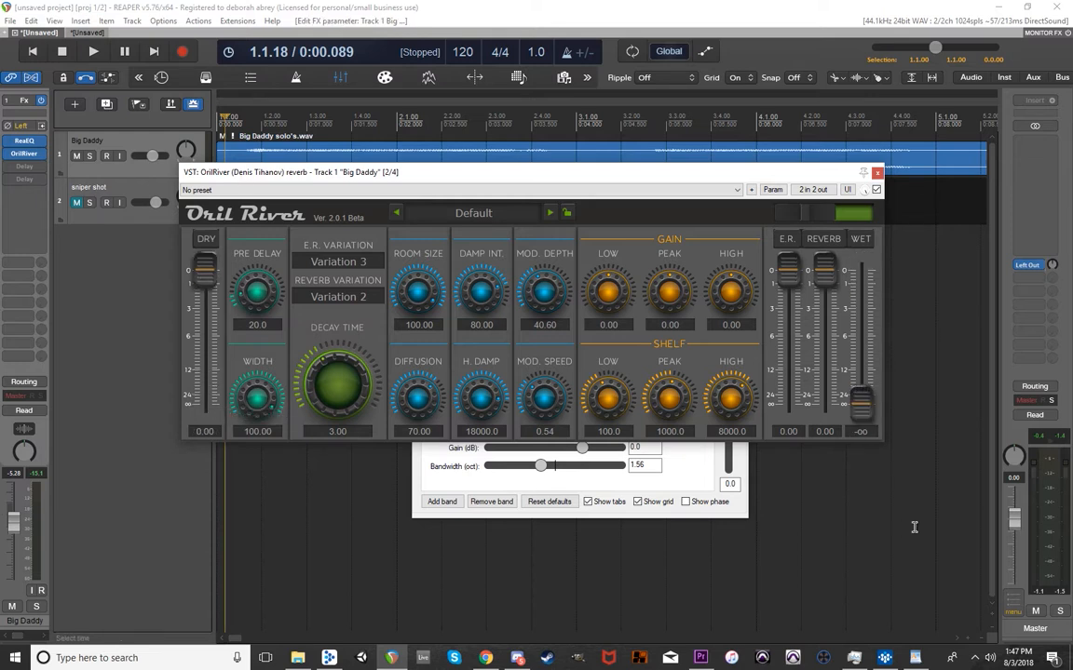
pyautogui.press('space')
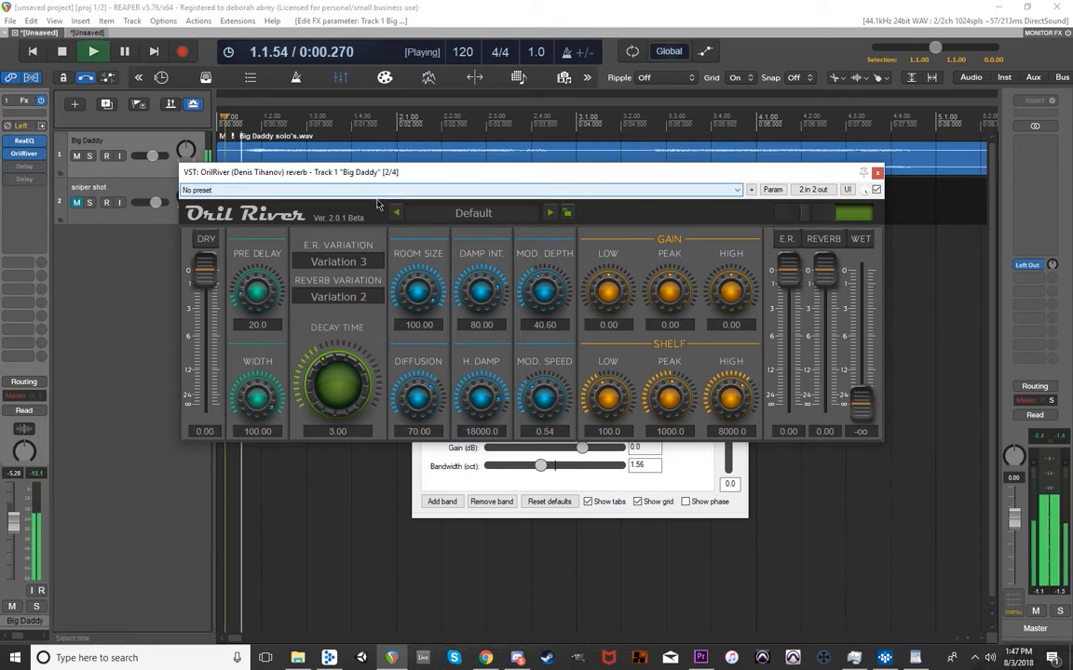
# During playback, raise the reverb's wet level to 0.00 dB and lower dry to about -16.5 dB, then stop.
pyautogui.moveTo(861, 402); pyautogui.dragTo(888, 259)
pyautogui.moveTo(205, 270); pyautogui.dragTo(222, 394)
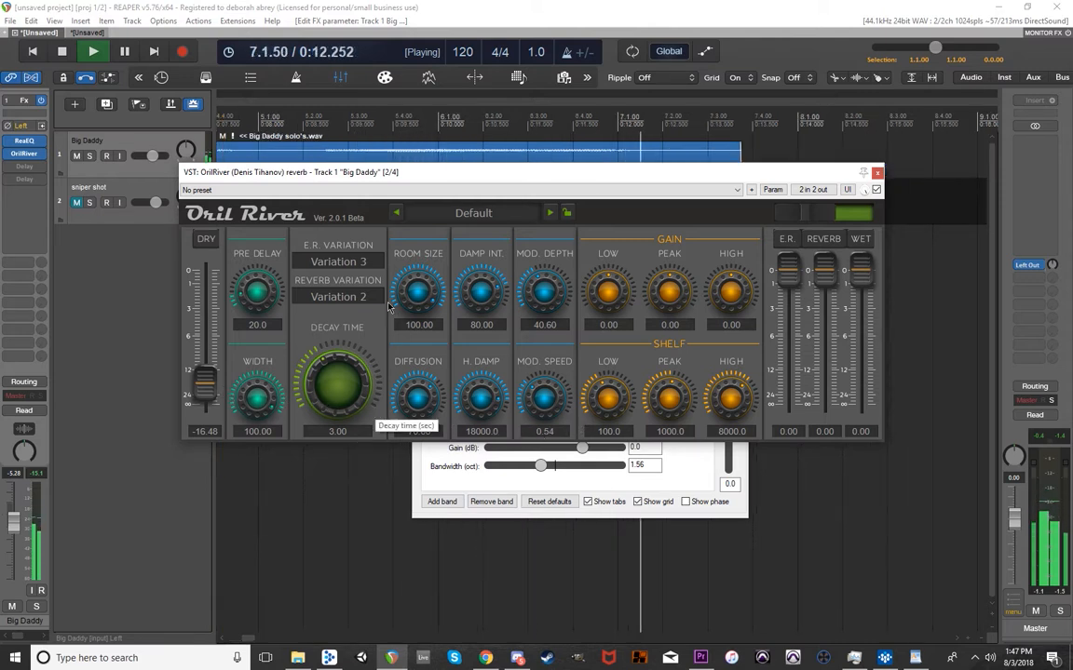
pyautogui.press('space')
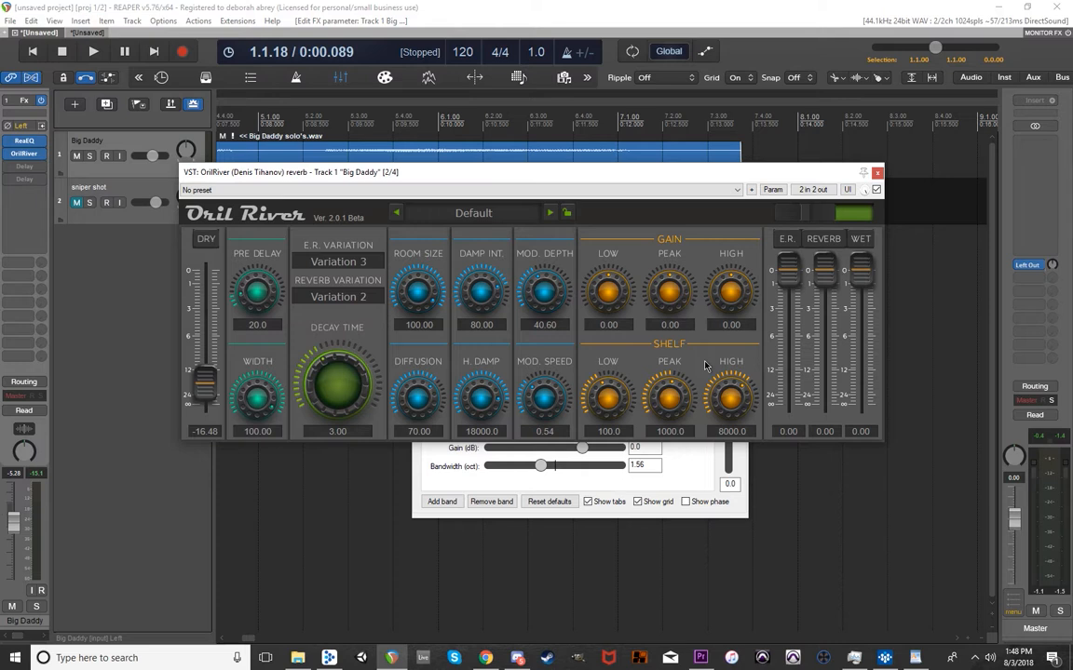
# View the bypassed kiloHearts Delay's settings, closing the OrilRiver, ReaEQ and Delay windows.
pyautogui.click(28, 167)
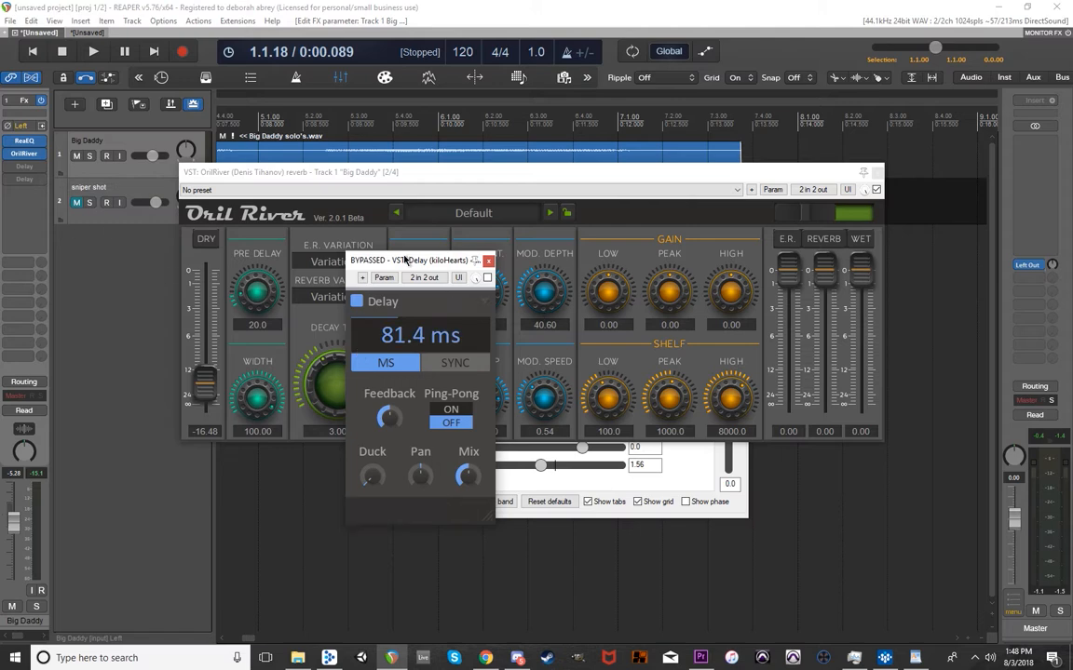
pyautogui.moveTo(405, 260); pyautogui.dragTo(487, 261)
pyautogui.click(877, 172)
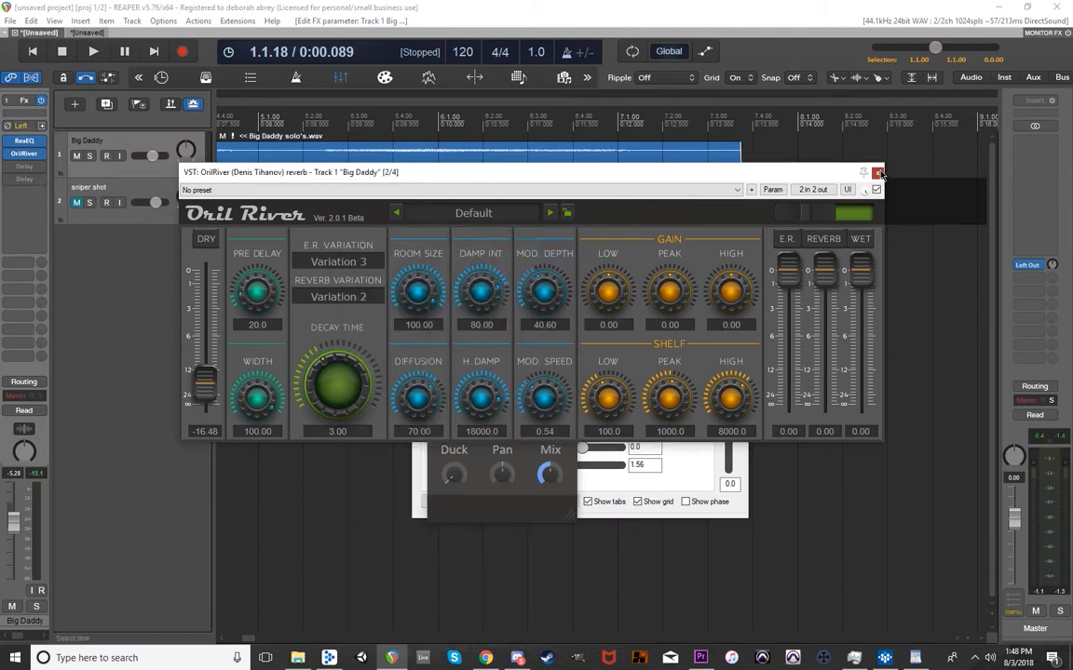
pyautogui.click(742, 266)
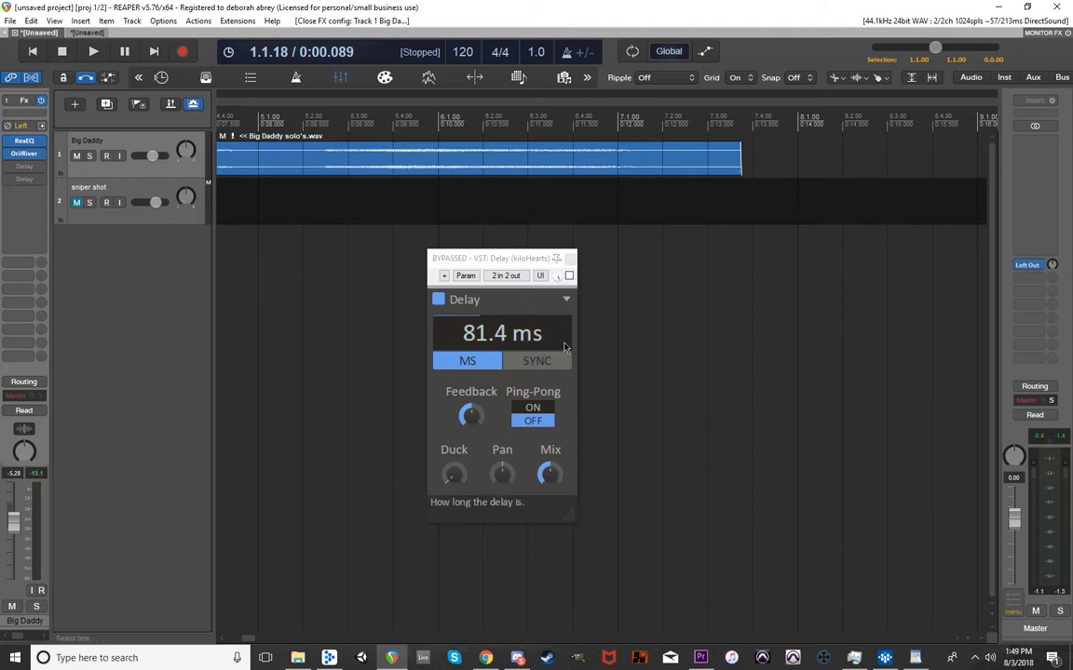
pyautogui.click(574, 259)
# Open and enable the Floaty Delay on the Big Daddy track, and play the track to hear it.
pyautogui.click(14, 183)
pyautogui.keyDown('shift'); pyautogui.click(14, 183); pyautogui.keyUp('shift')
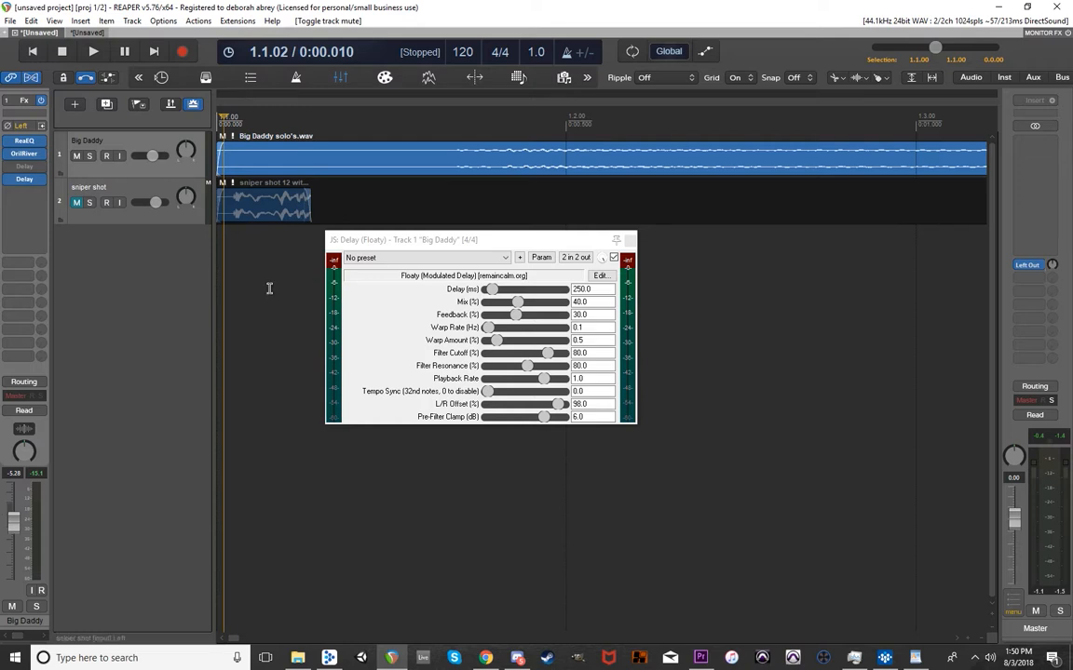
pyautogui.press('space')
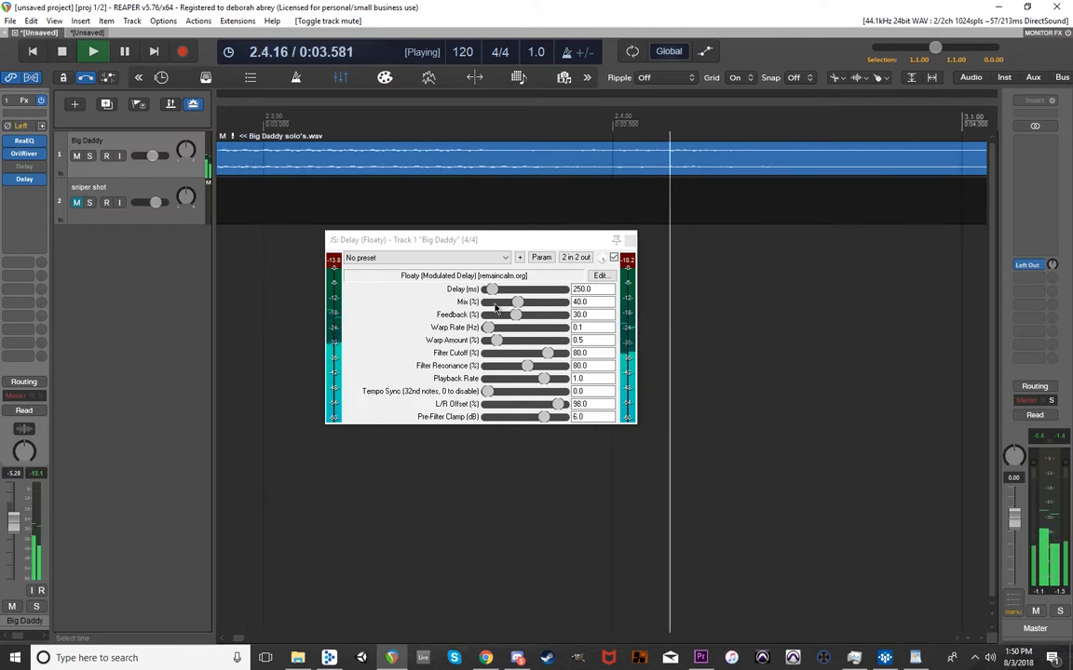
pyautogui.press('space')
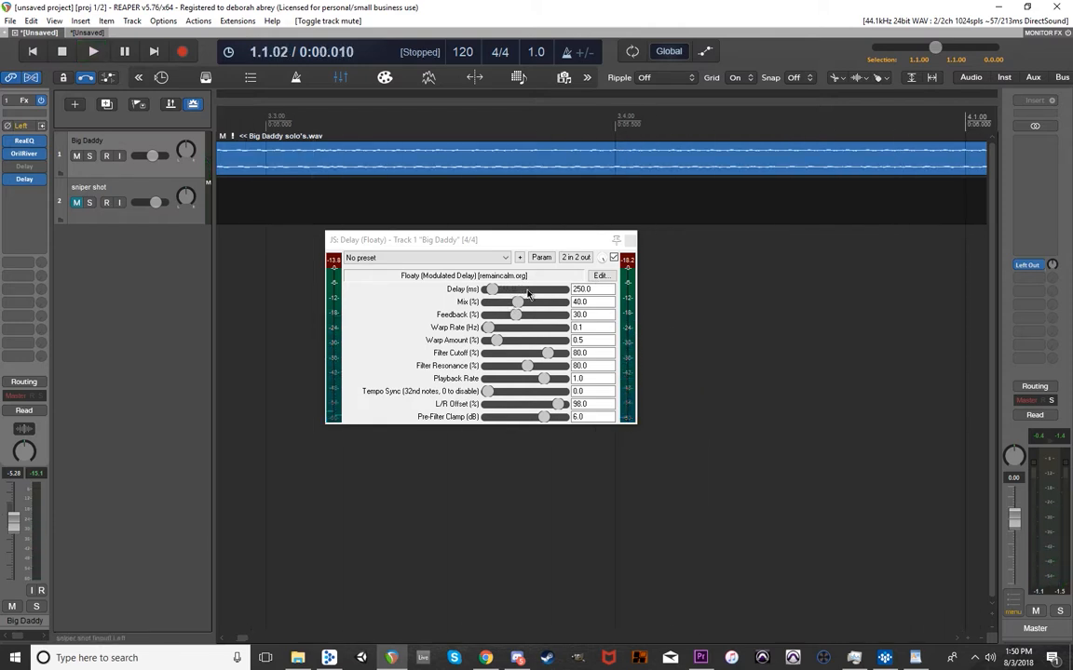
pyautogui.scroll(-5, 241, 212)
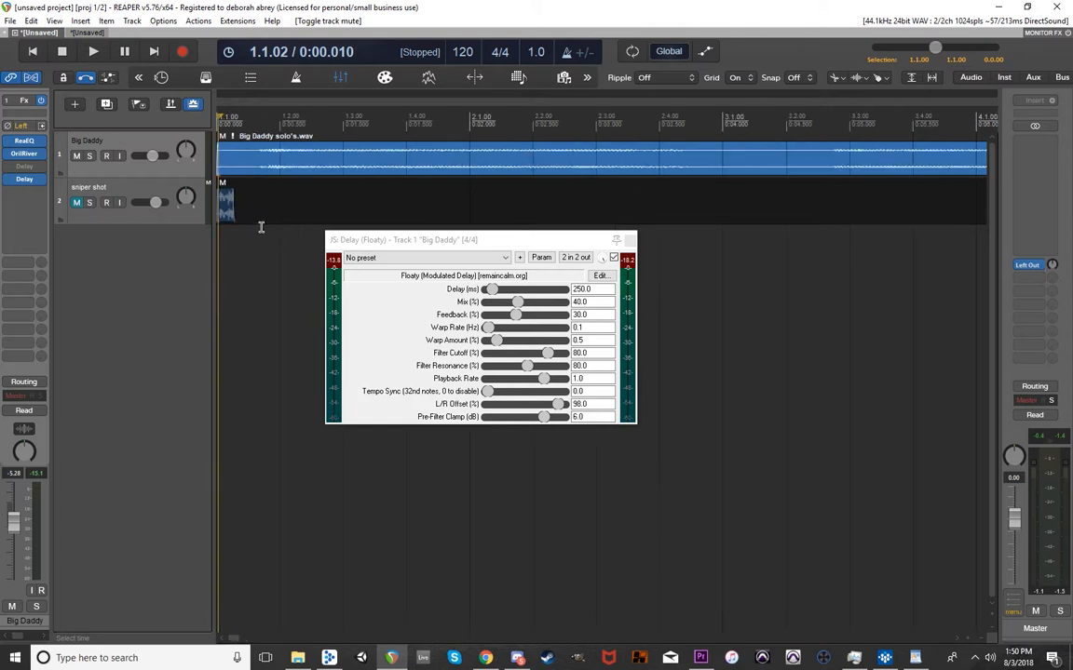
# Unmute the sniper shot track and mute the Big Daddy track.
pyautogui.click(76, 201)
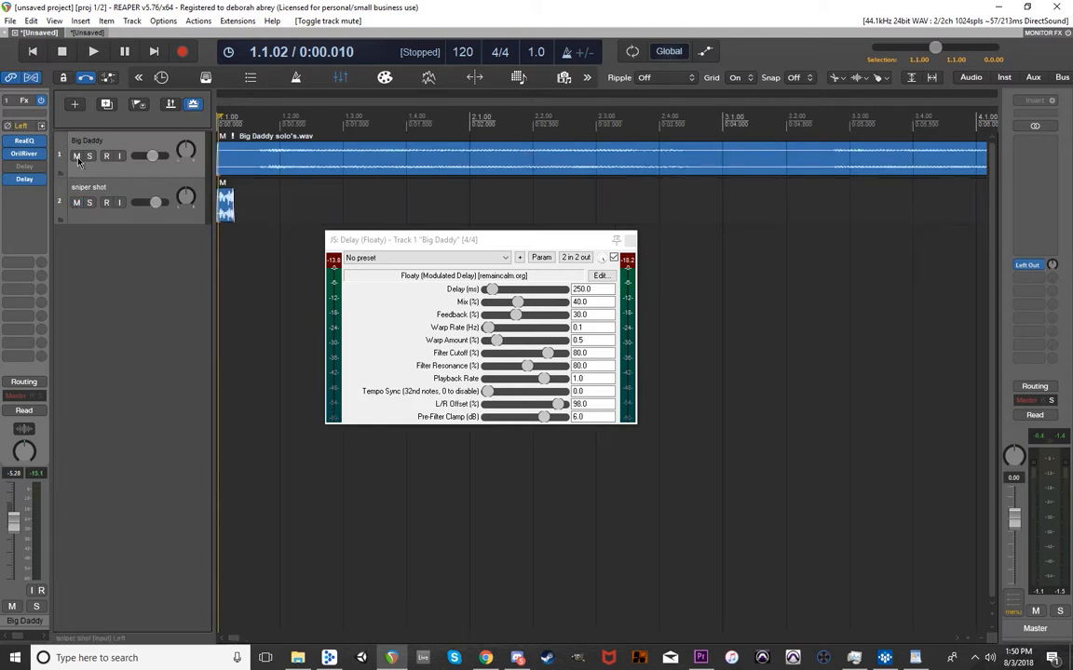
pyautogui.click(76, 156)
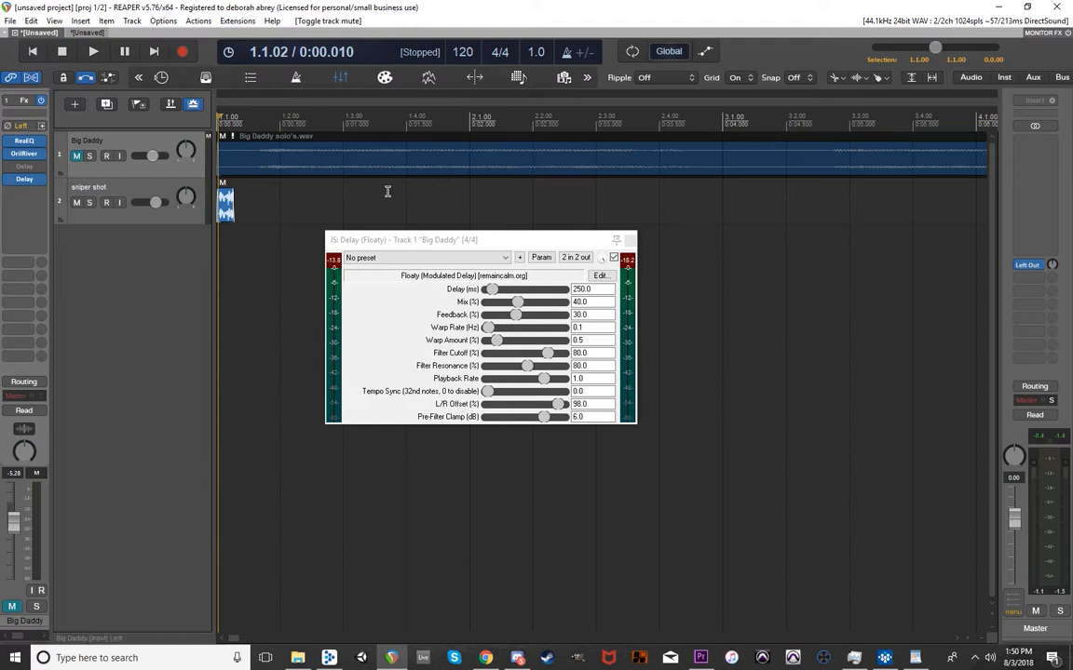
# Extend the sniper shot item to end at about 2.5 seconds and play it with the track's effects bypassed.
pyautogui.press('space')
pyautogui.press('space')
pyautogui.moveTo(234, 206); pyautogui.dragTo(723, 206)
pyautogui.click(8, 126)
pyautogui.press('space')
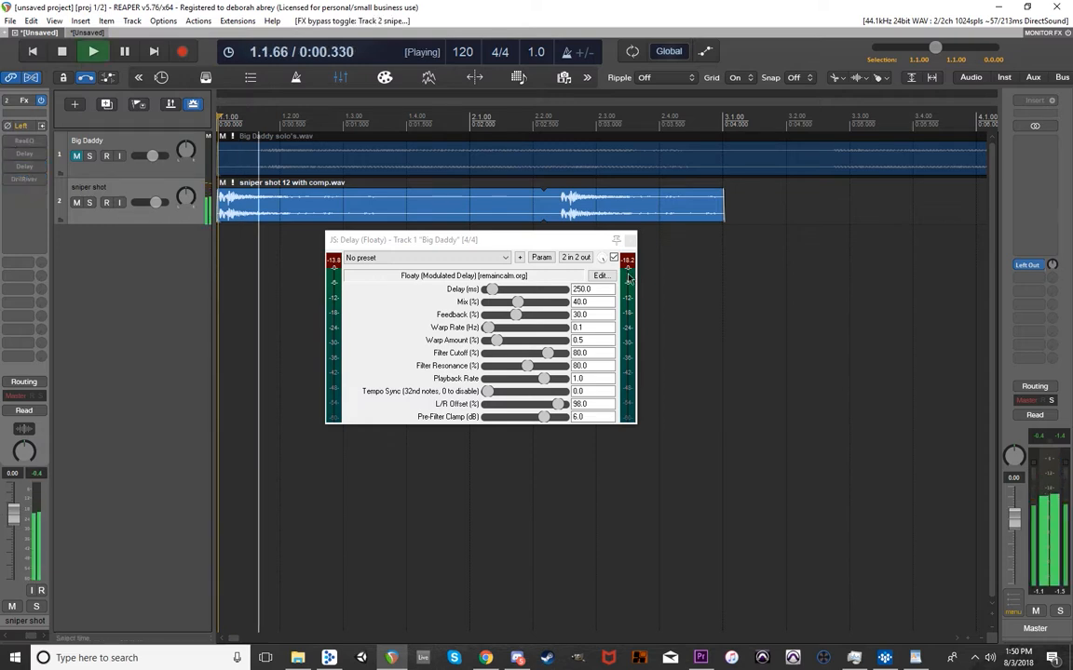
pyautogui.moveTo(723, 210); pyautogui.dragTo(528, 222)
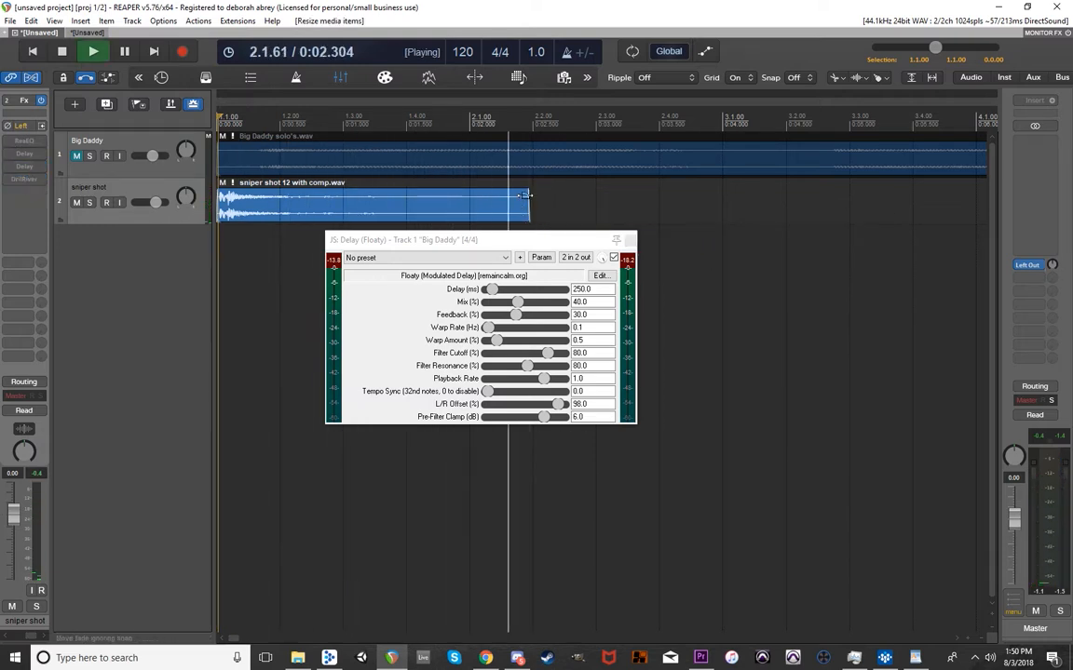
# Replay the trimmed sniper shot from the start to hear it without effects.
pyautogui.press('space')
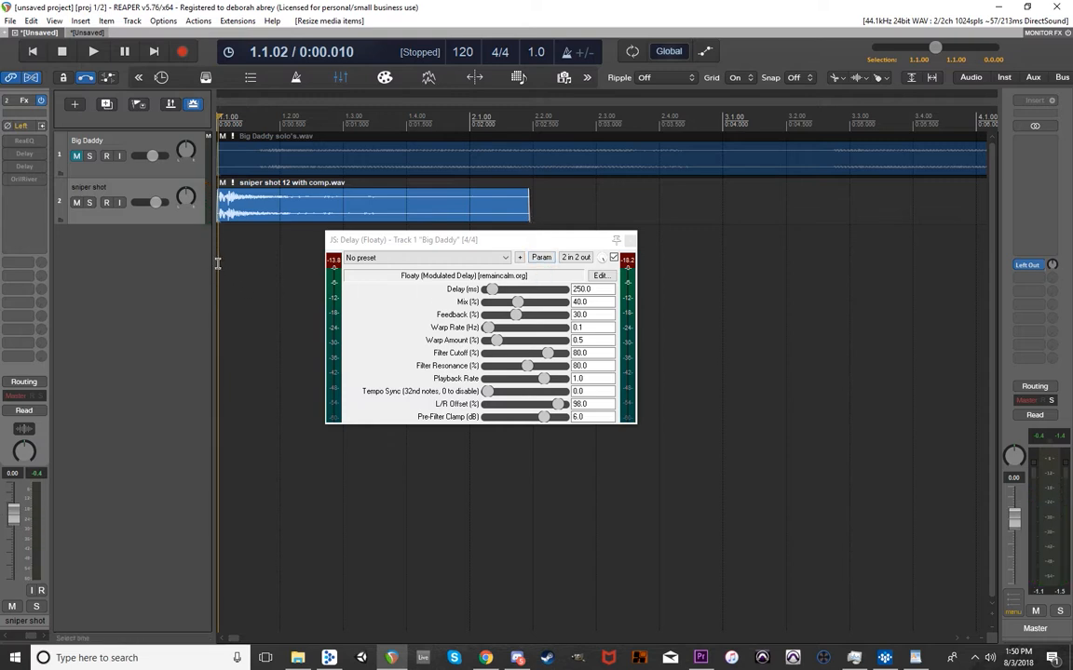
pyautogui.press('space')
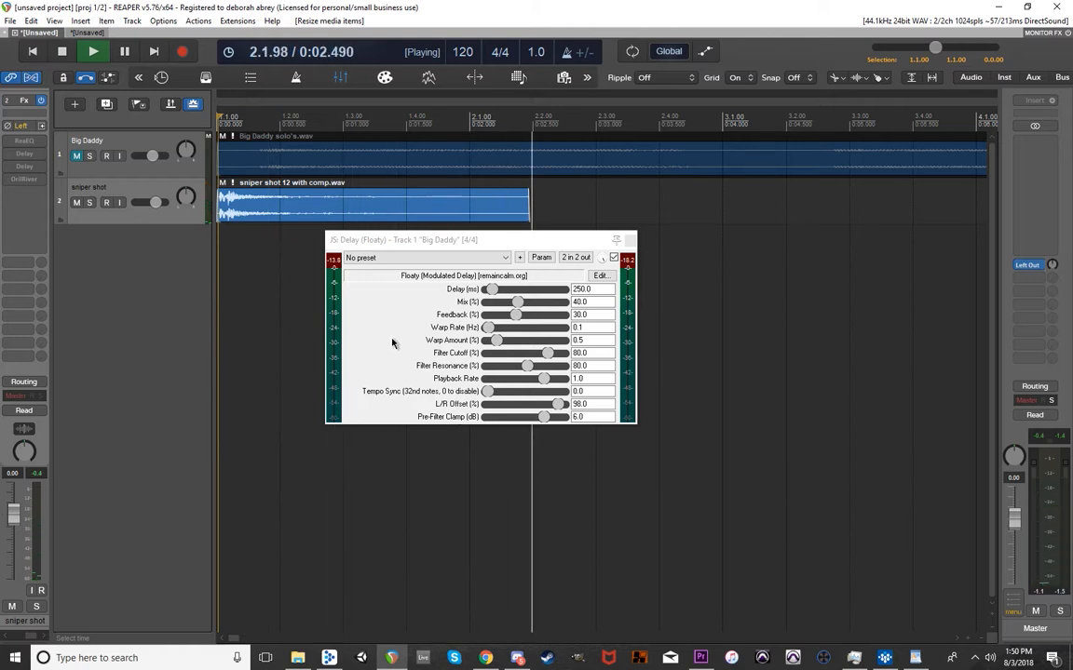
pyautogui.press('space')
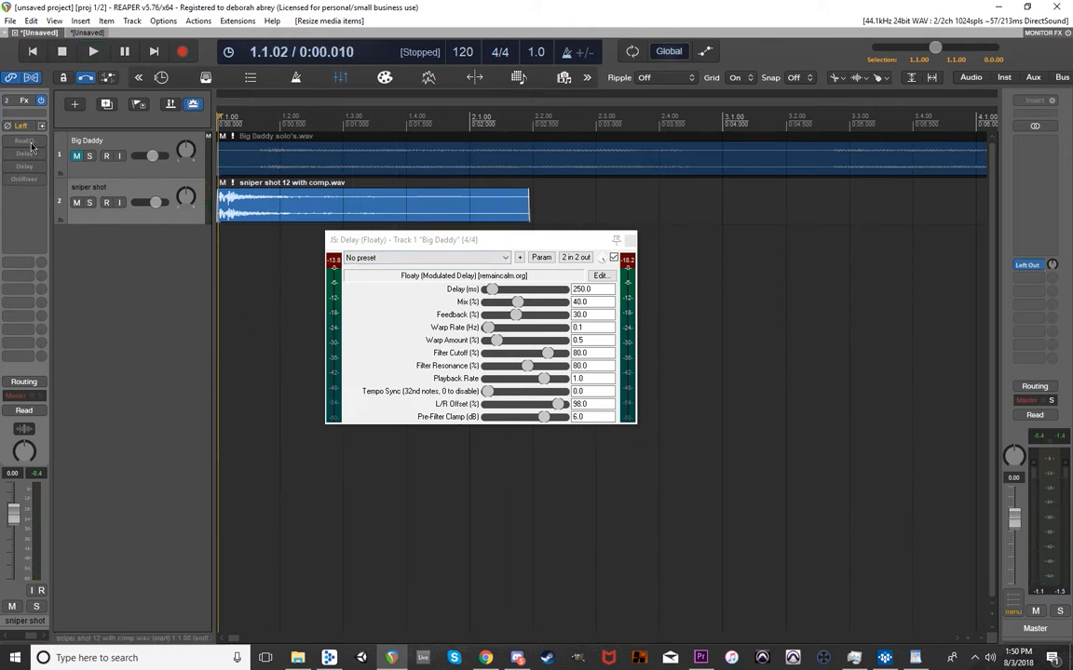
# Enable the low-pass ReaEQ on the sniper shot track and remove the first of its two Delay effects.
pyautogui.click(31, 141)
pyautogui.keyDown('shift'); pyautogui.click(31, 141); pyautogui.keyUp('shift')
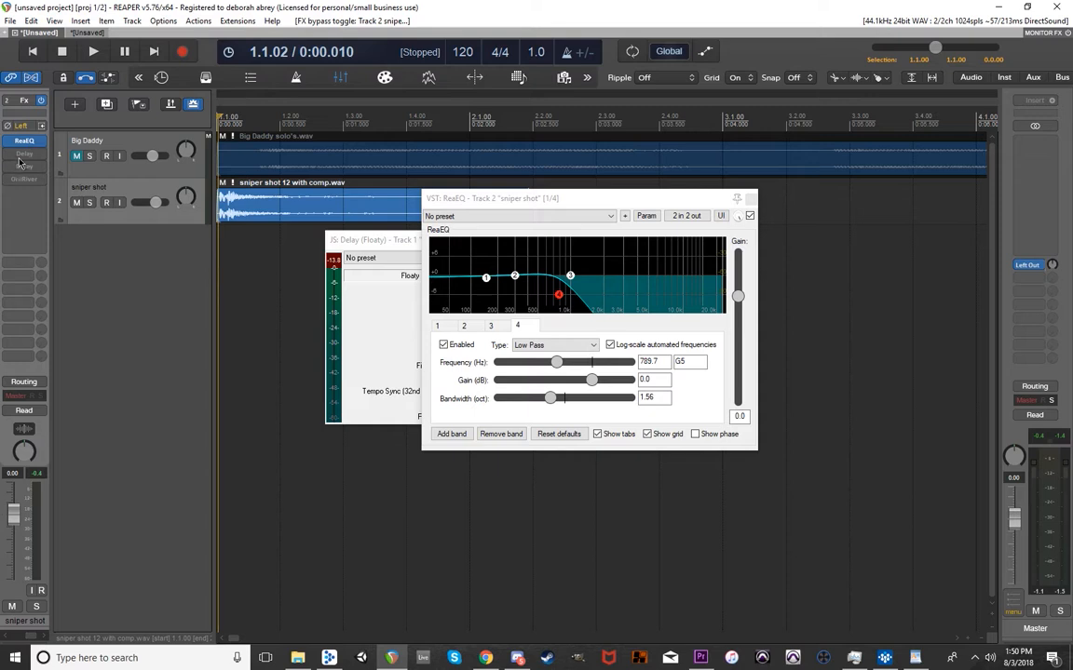
pyautogui.click(29, 160)
pyautogui.keyDown('alt'); pyautogui.click(29, 160); pyautogui.keyUp('alt')
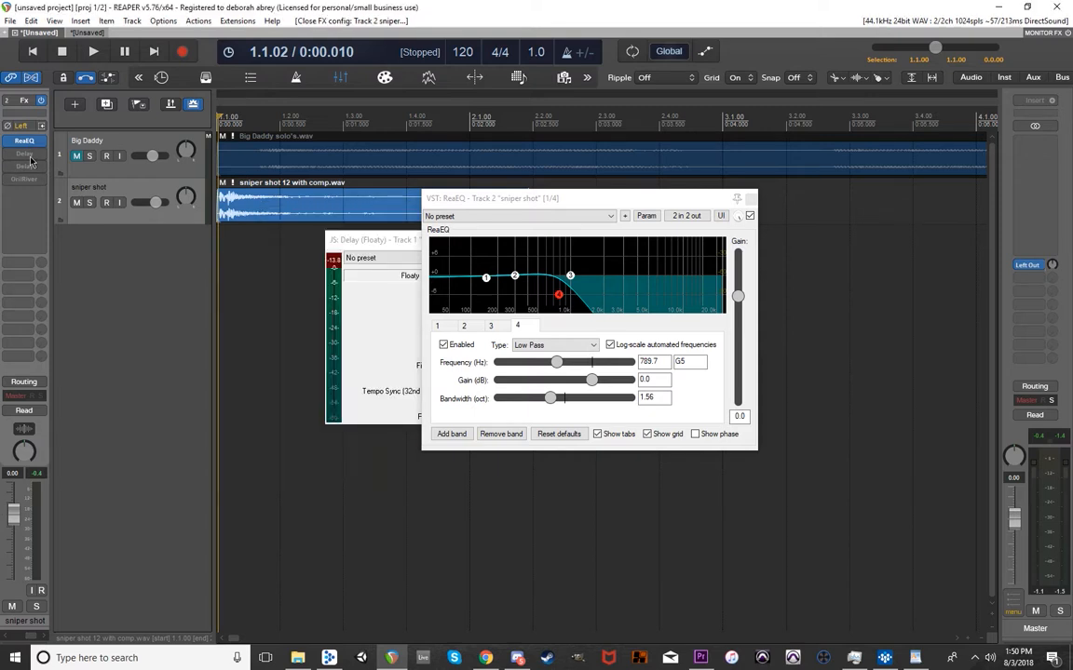
# Enable the remaining Delay and OrilRiver reverb on the sniper shot track, play it, and close the ReaEQ window.
pyautogui.keyDown('shift'); pyautogui.click(28, 153); pyautogui.keyUp('shift')
pyautogui.keyDown('shift'); pyautogui.click(28, 166); pyautogui.keyUp('shift')
pyautogui.press('space')
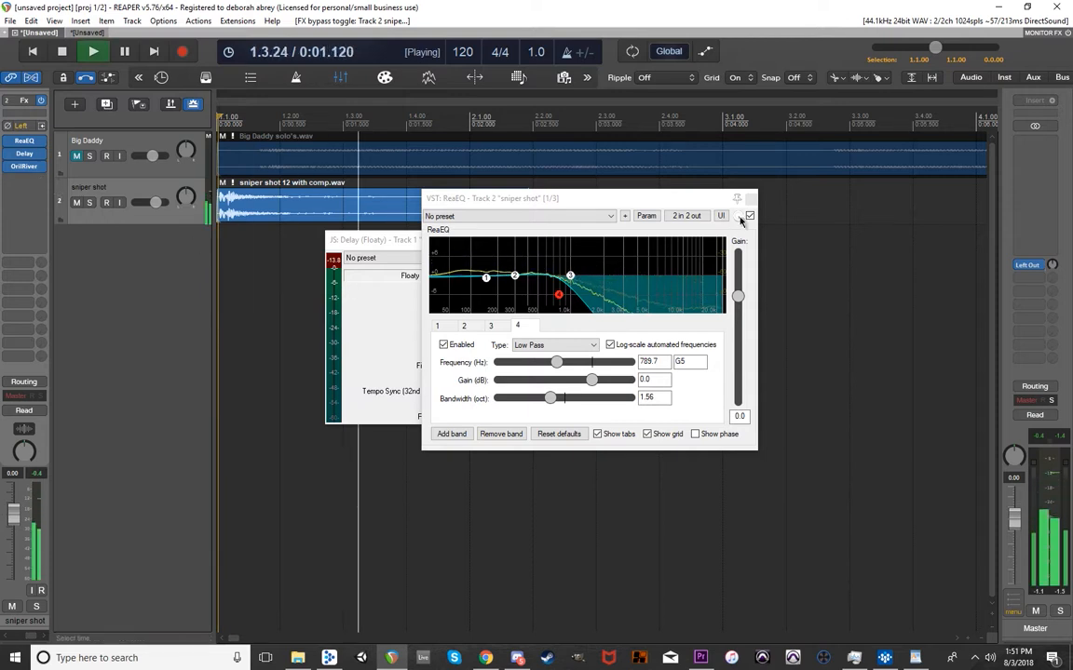
pyautogui.click(750, 200)
pyautogui.press('space')
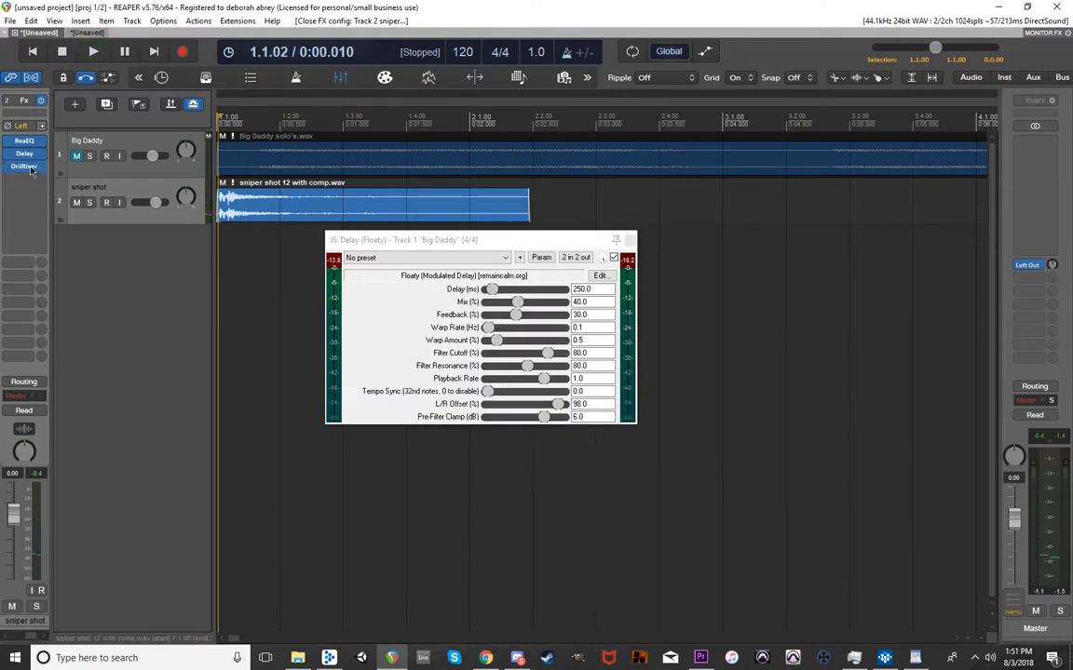
# Open the sniper shot track's Floaty Delay settings and close the Big Daddy track's Delay window.
pyautogui.click(16, 155)
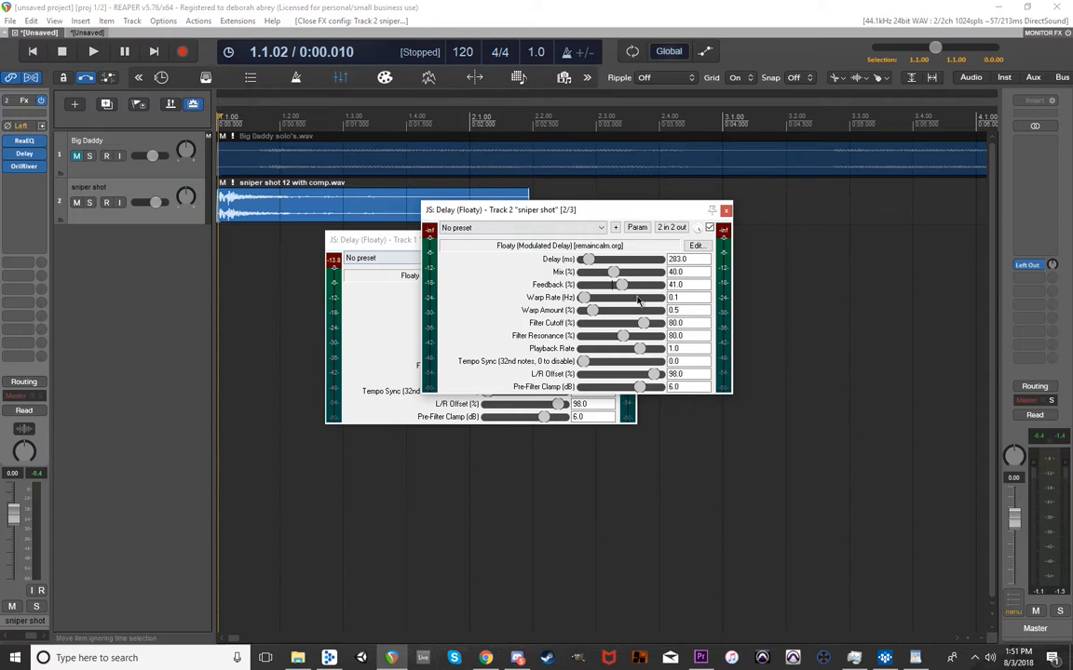
pyautogui.moveTo(363, 239); pyautogui.dragTo(281, 299)
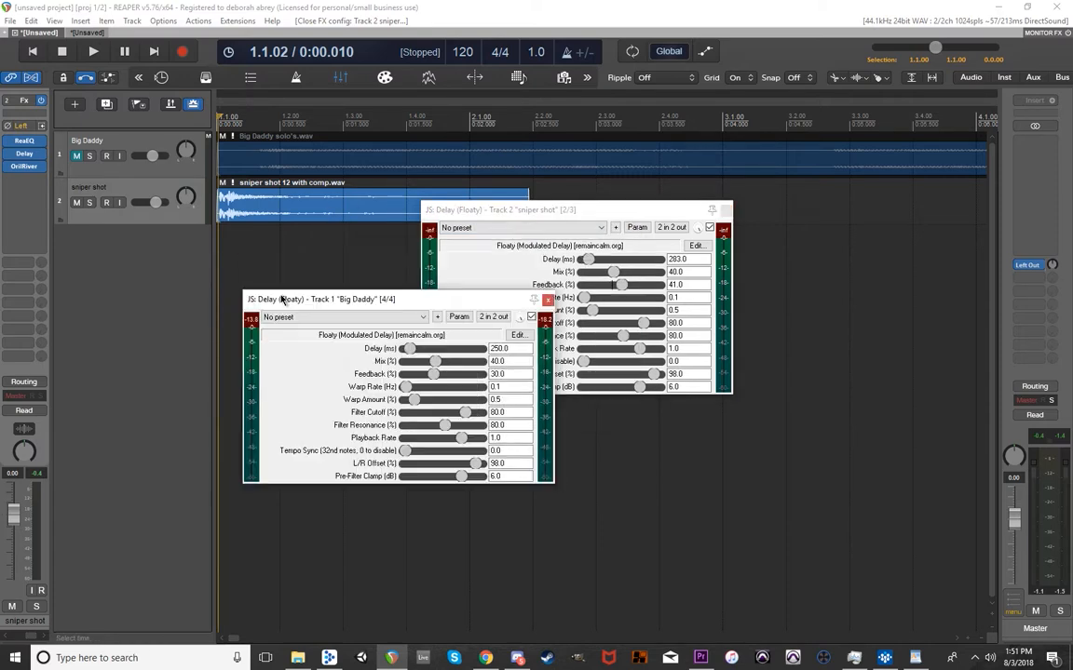
pyautogui.click(546, 299)
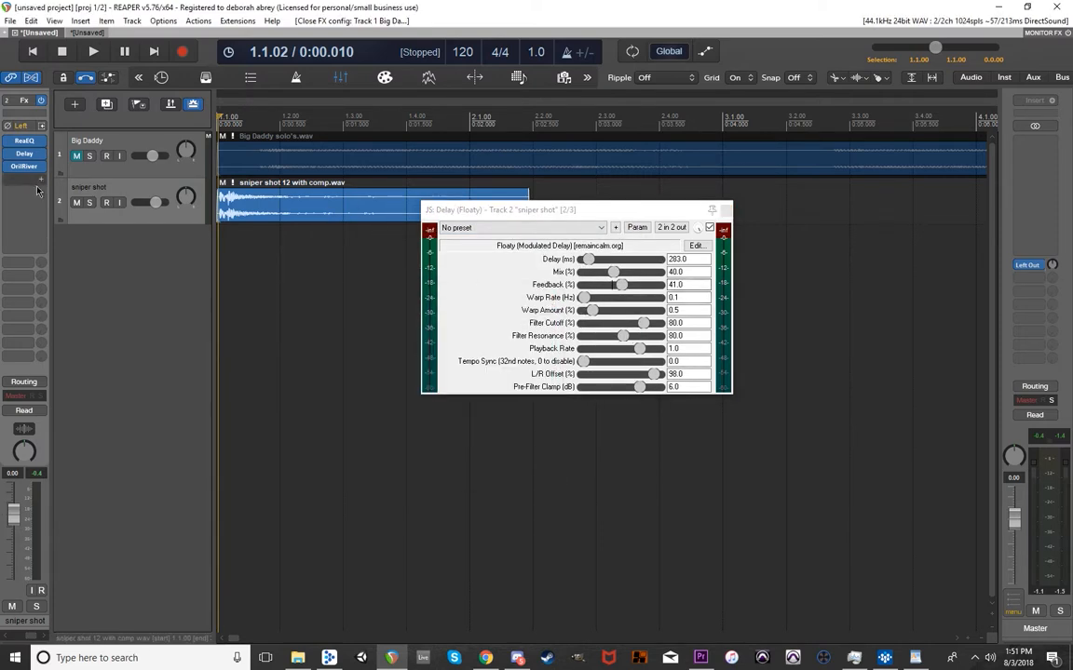
# Set the sniper shot delay's Warp Rate to 0.608 Hz and Warp Amount to 0.6%, play the track, and close the Delay window.
pyautogui.press('space')
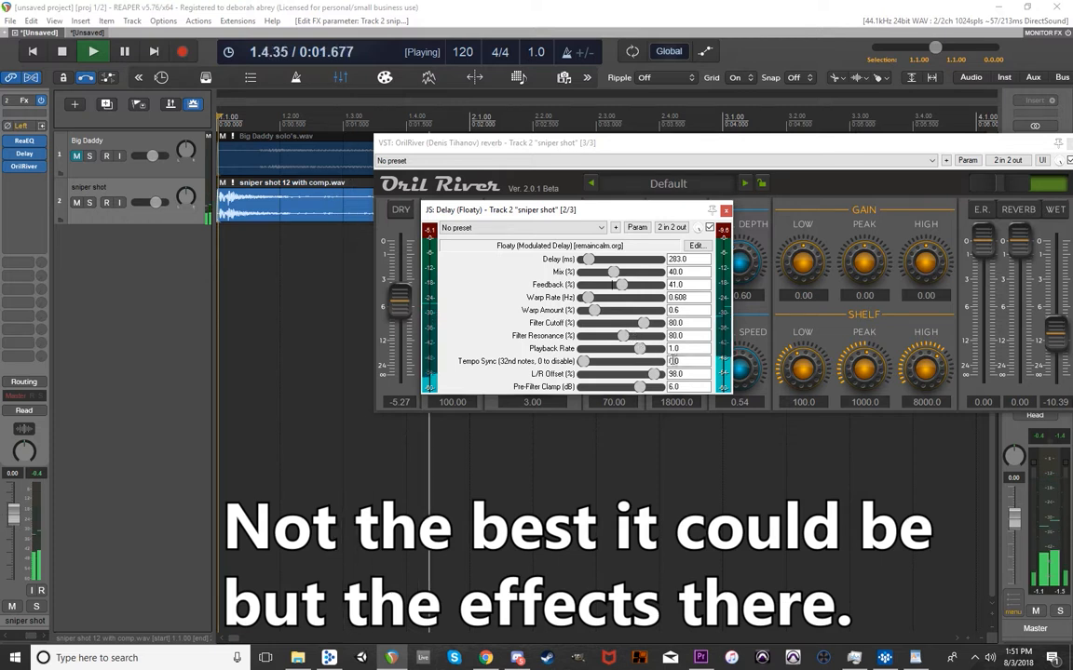
pyautogui.press('space')
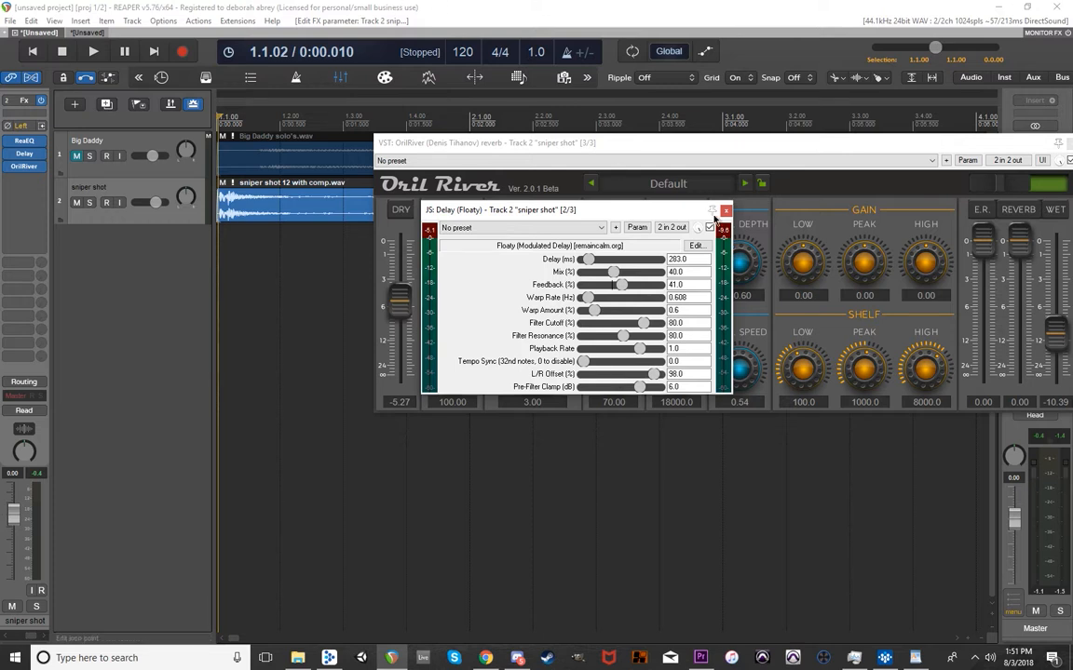
pyautogui.click(725, 212)
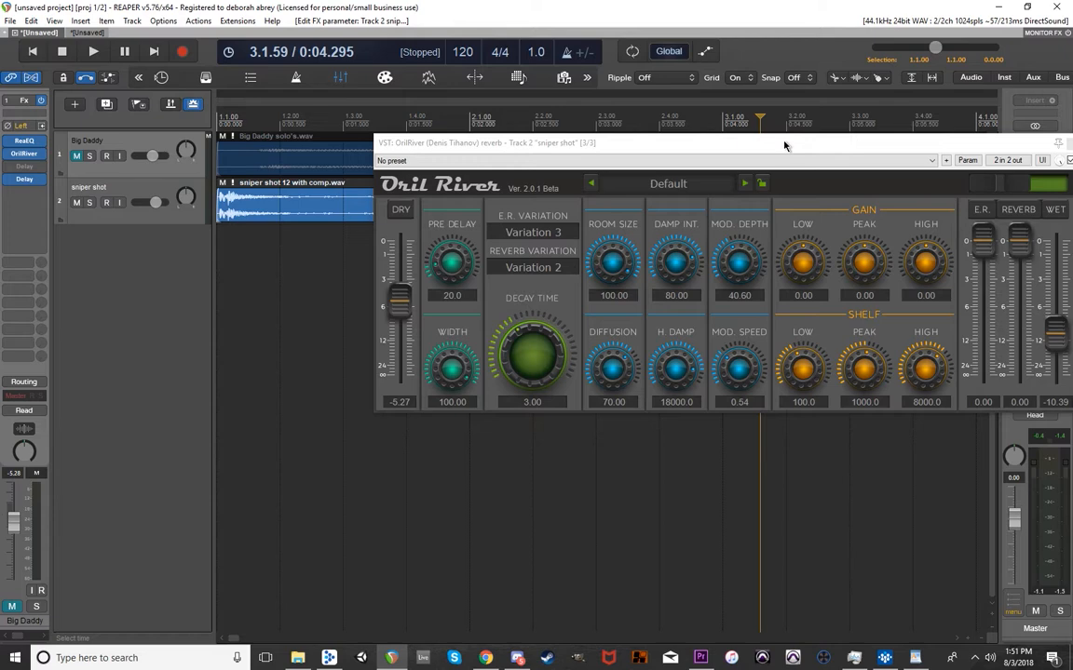
# View the sniper shot's OrilRiver reverb settings, close the window, and return the edit cursor to the project start.
pyautogui.moveTo(708, 142); pyautogui.dragTo(538, 135)
pyautogui.press('space')
pyautogui.click(330, 461)
pyautogui.press('space')
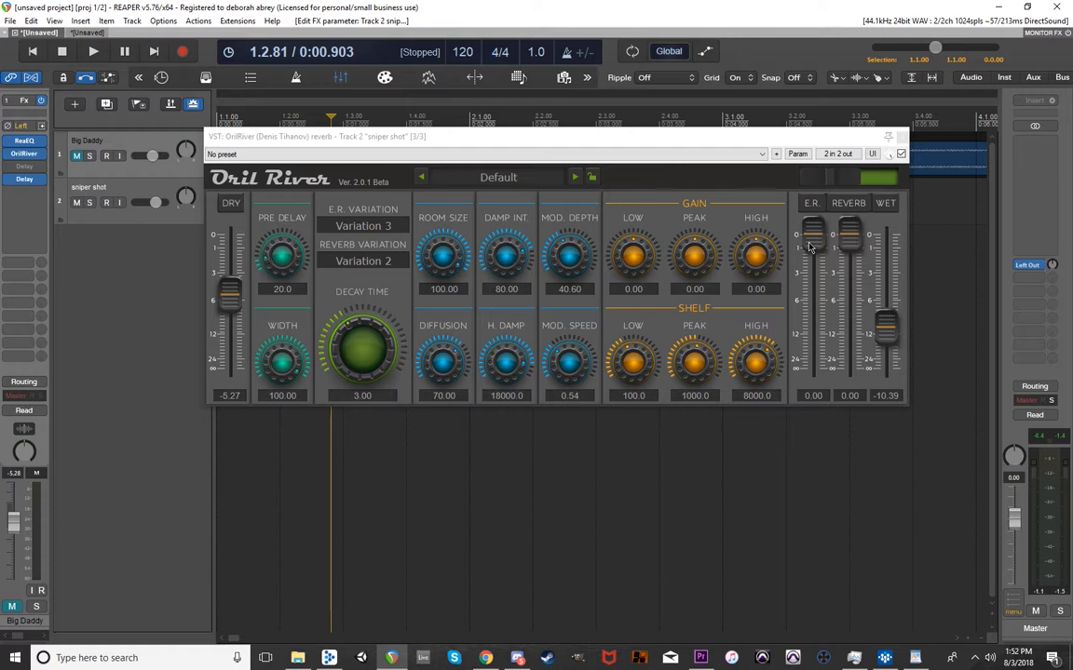
pyautogui.click(903, 137)
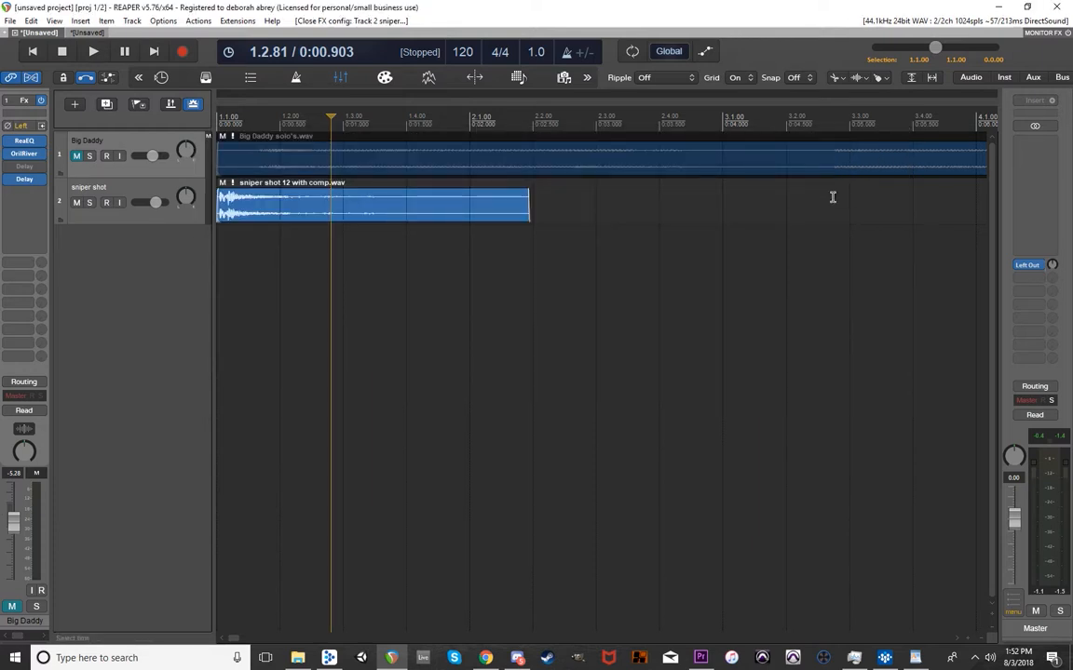
pyautogui.click(219, 275)
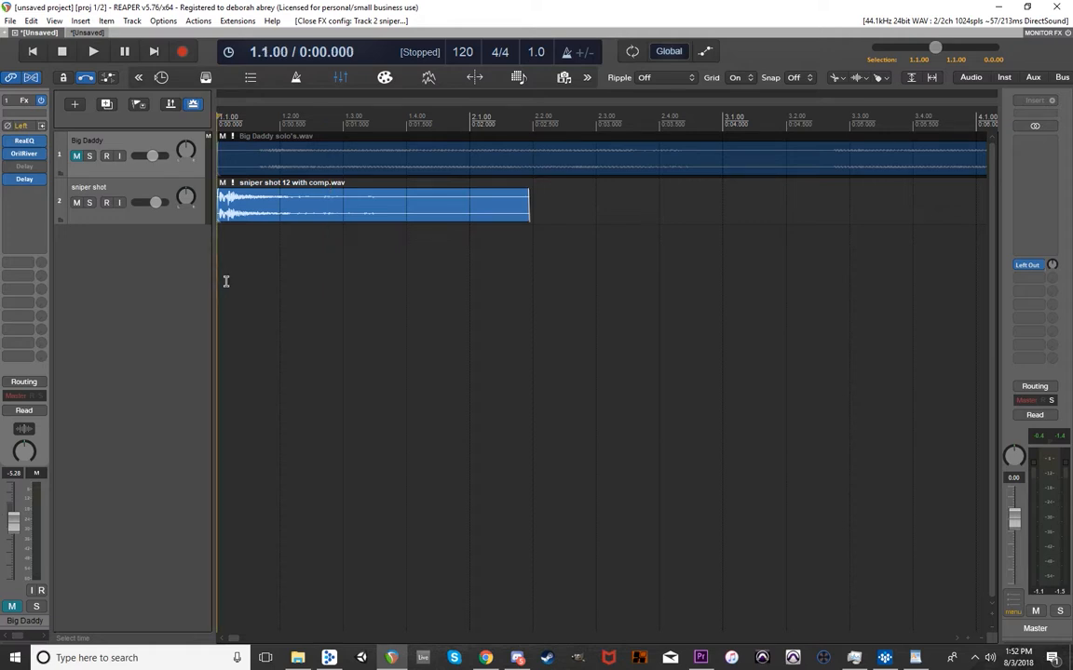